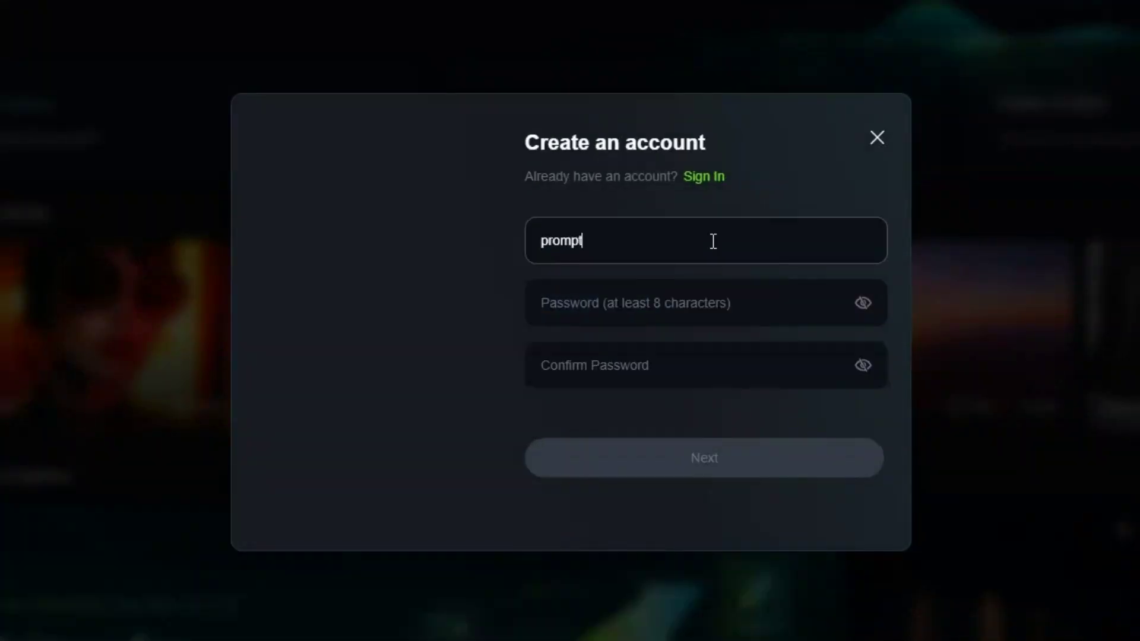
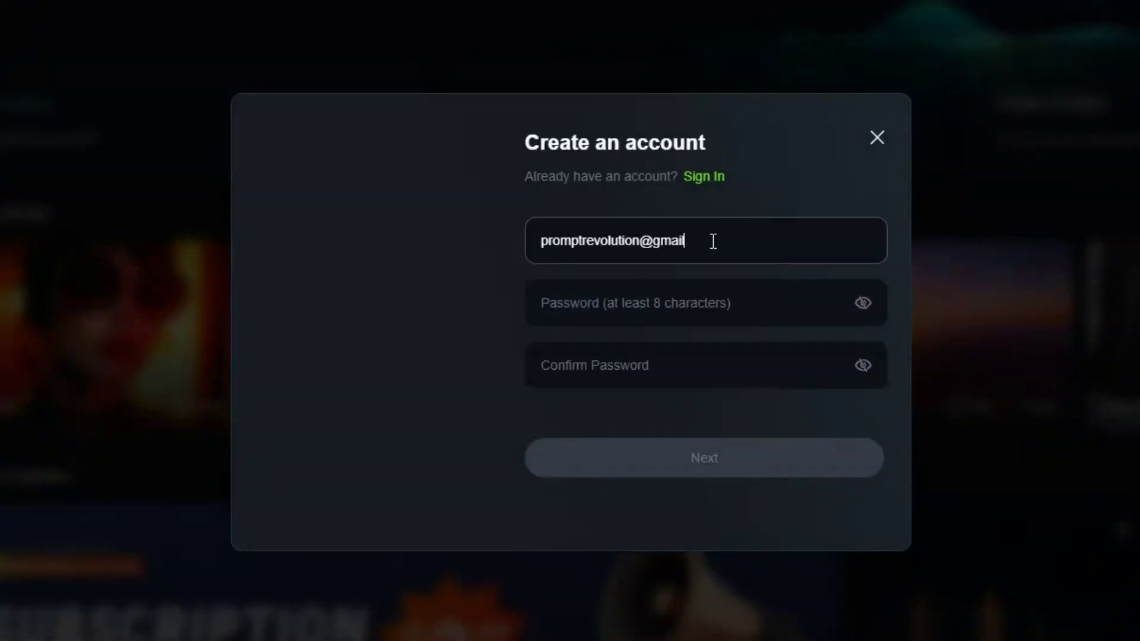
Register a new Kling AI account with an e-mail address and a confirmed password.
{"action": "left_click", "coordinate": [766, 304]}
{"action": "type", "text": "•••••••••••••••"}
{"action": "left_click", "coordinate": [697, 366]}
{"action": "type", "text": "•••••••••••••••"}
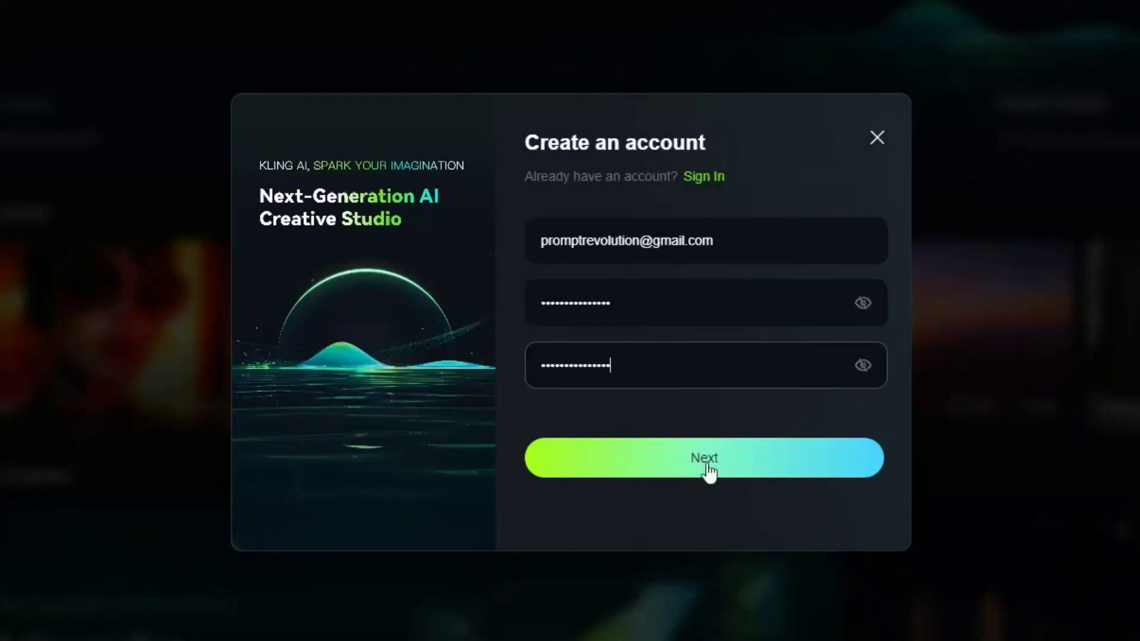
{"action": "left_click", "coordinate": [706, 460]}
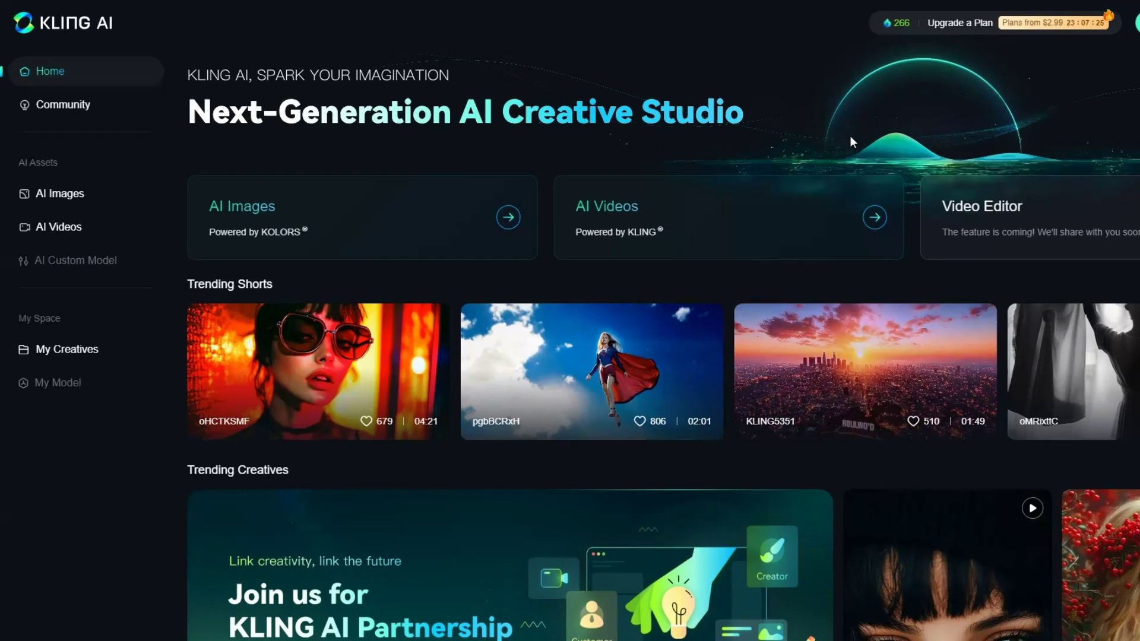
Open AI Videos and switch the video model from KLING 1.0 to KLING 1.5.
{"action": "left_click", "coordinate": [723, 234]}
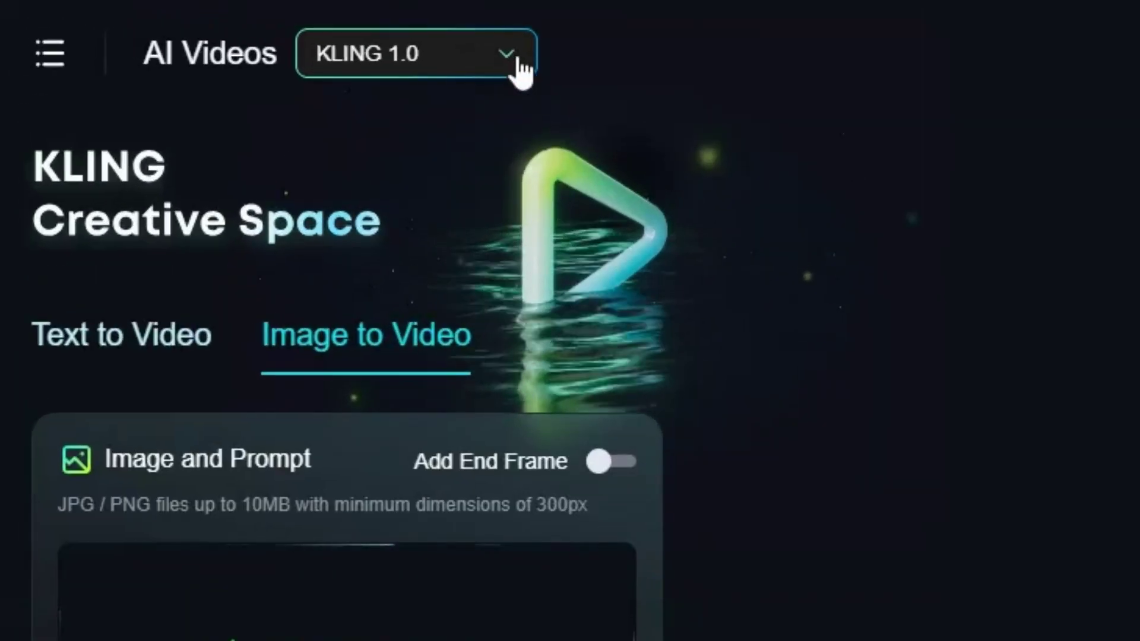
{"action": "left_click", "coordinate": [518, 59]}
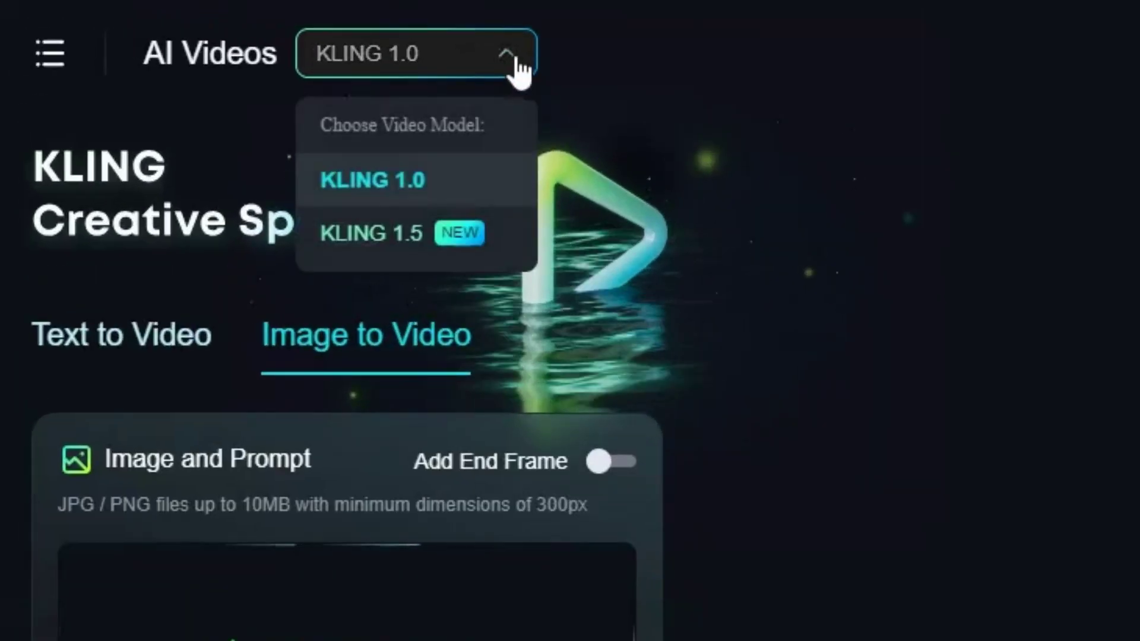
{"action": "left_click", "coordinate": [374, 244]}
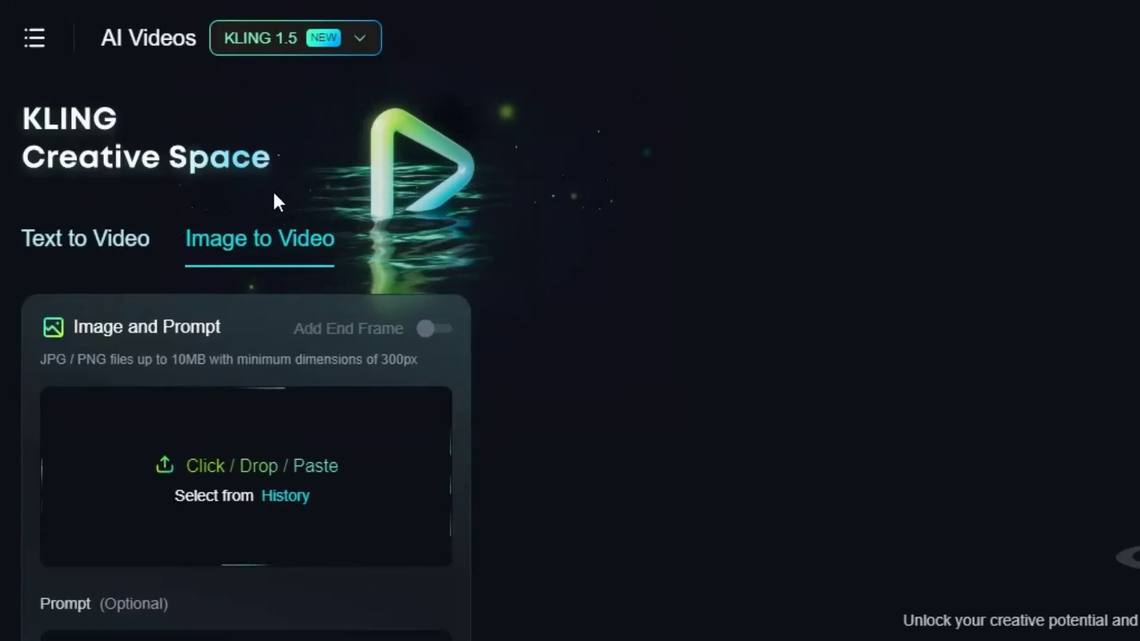
On Text to Video, paste the prompt of a red-vested lemur playing guitar in Las Vegas.
{"action": "left_click", "coordinate": [77, 240]}
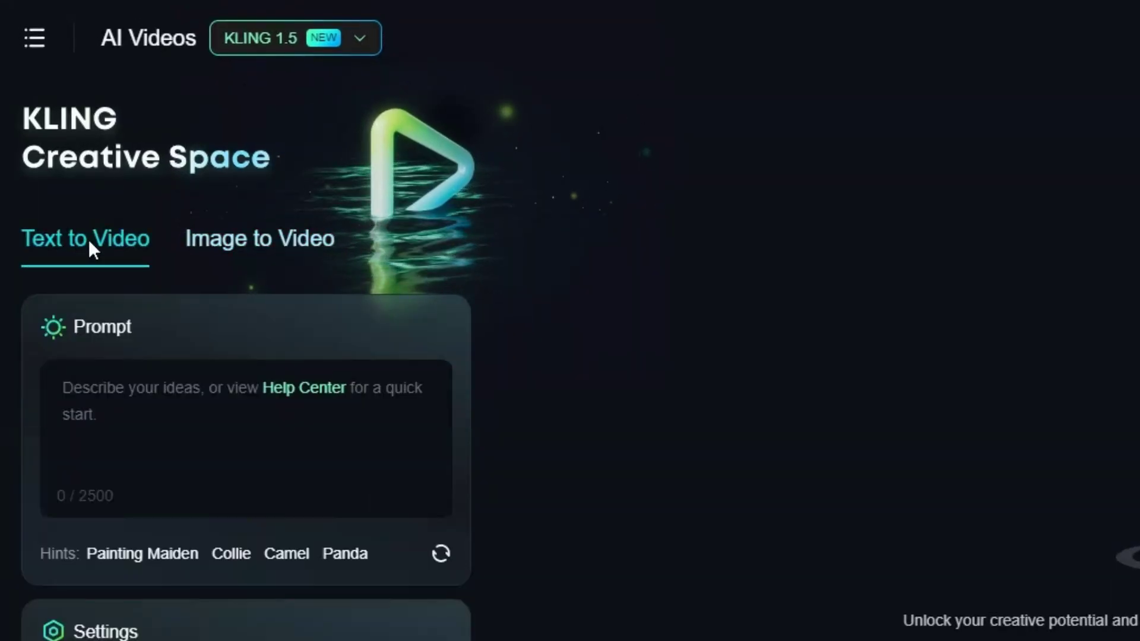
{"action": "left_click", "coordinate": [256, 247]}
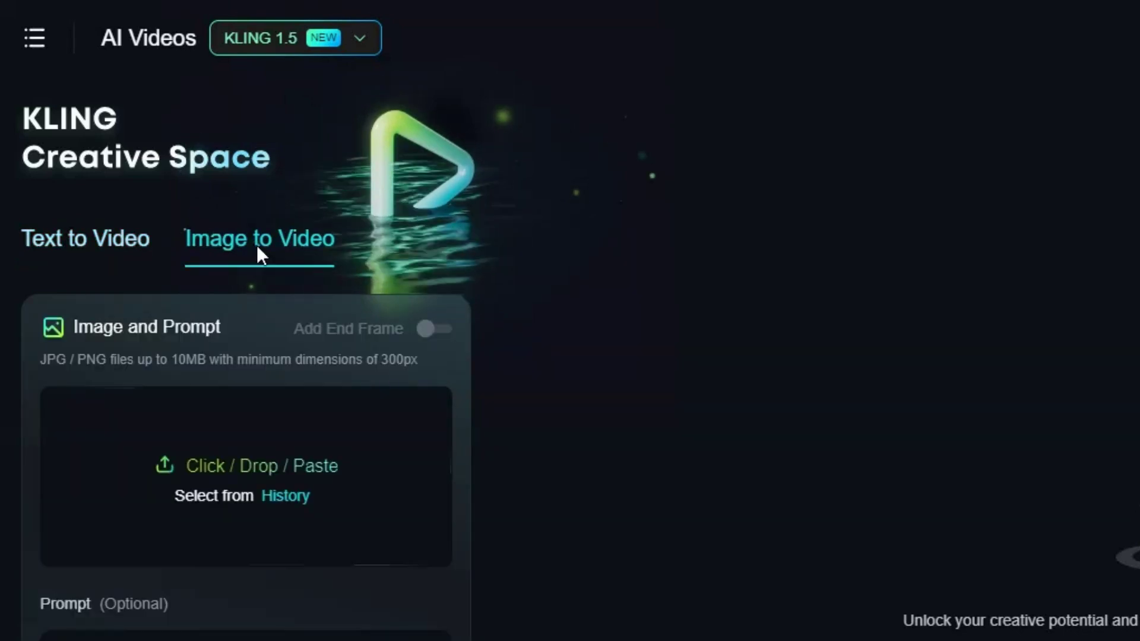
{"action": "left_click", "coordinate": [77, 251]}
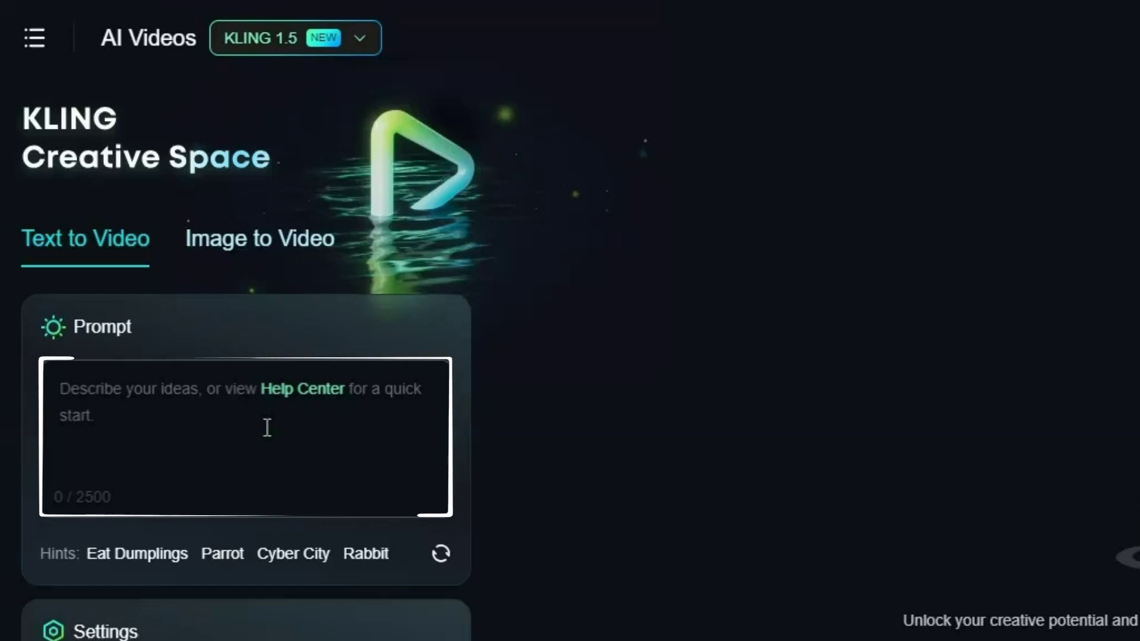
{"action": "left_click", "coordinate": [267, 428]}
{"action": "type", "text": "A lemur wearing a red vest and a hat on the Las Vegas strip playing a guitar"}
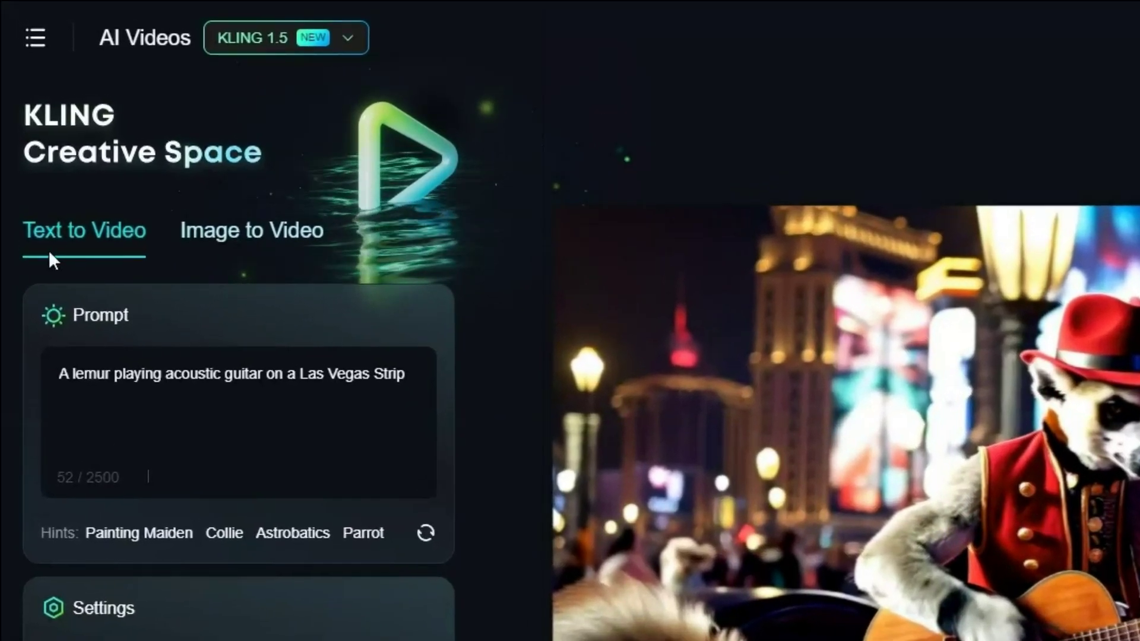
Upload Knights.jpg as the start image on the Image to Video tab.
{"action": "left_click", "coordinate": [260, 239]}
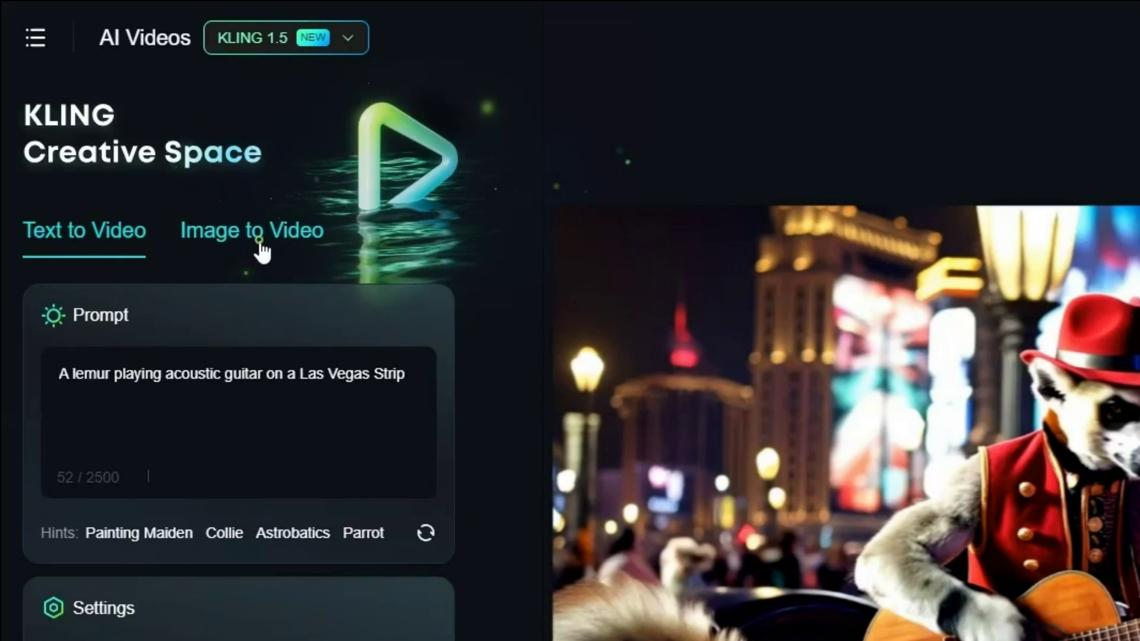
{"action": "left_click", "coordinate": [261, 248]}
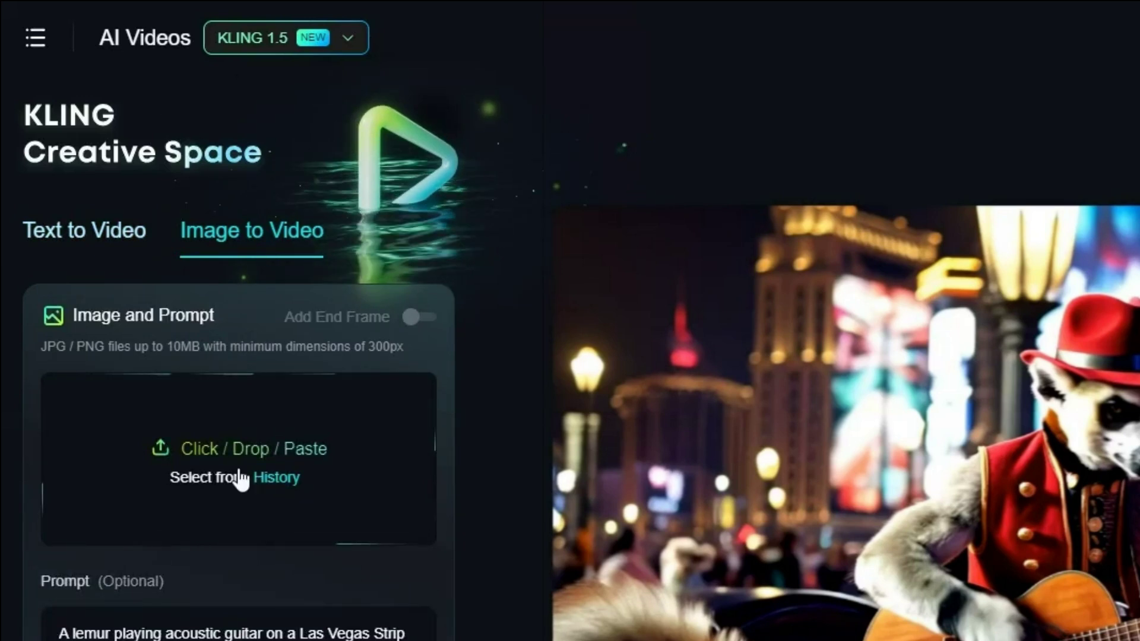
{"action": "left_click", "coordinate": [249, 502]}
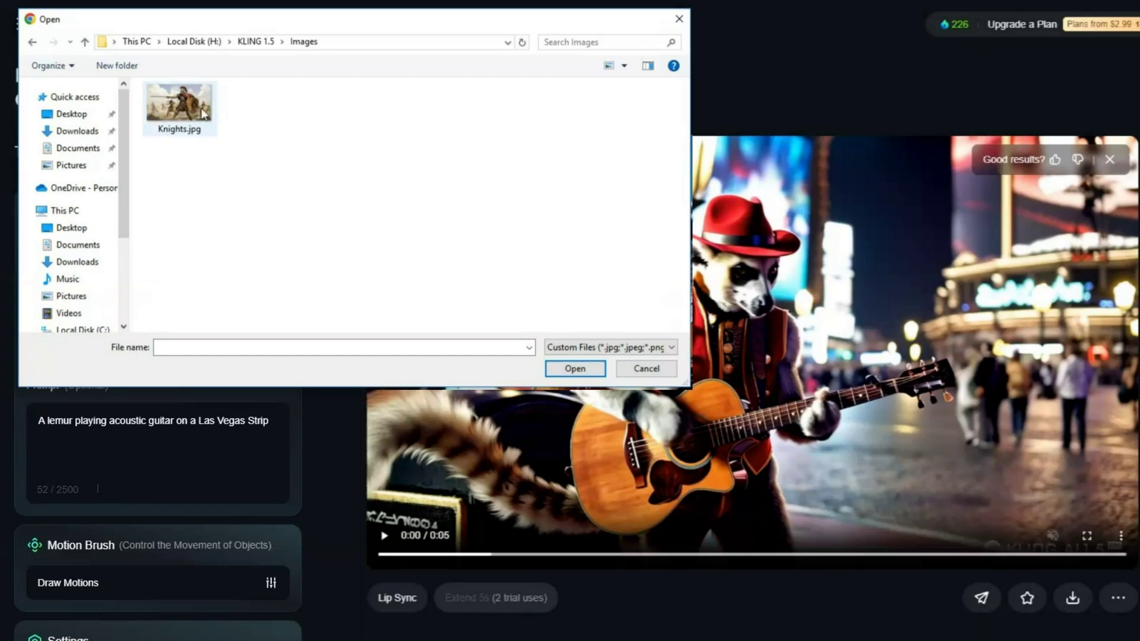
{"action": "left_click", "coordinate": [192, 104]}
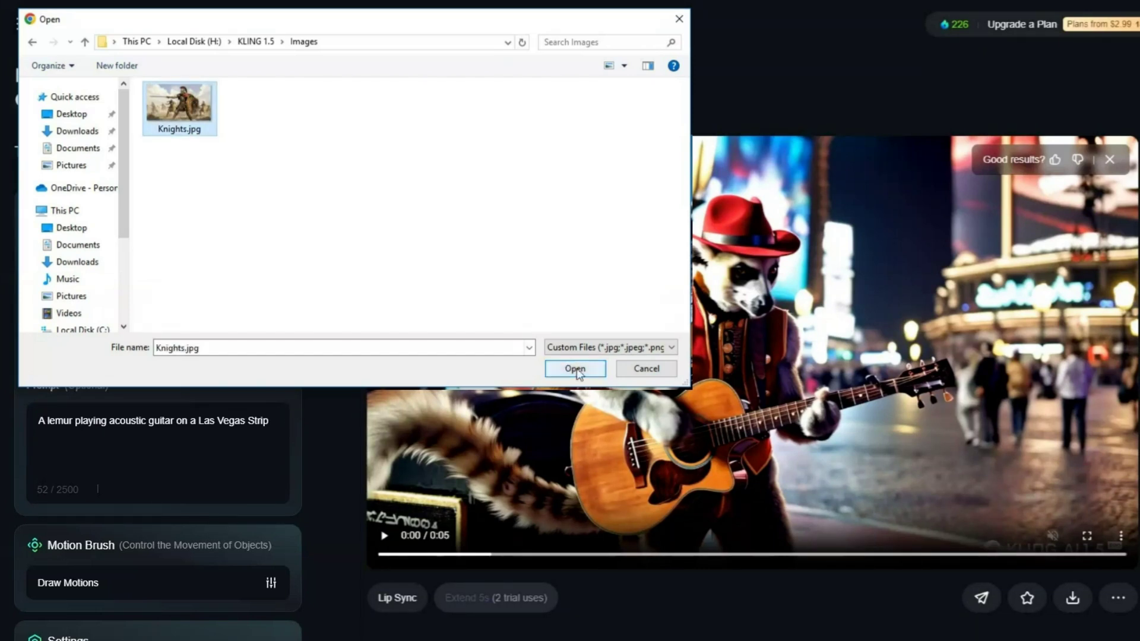
{"action": "left_click", "coordinate": [575, 369]}
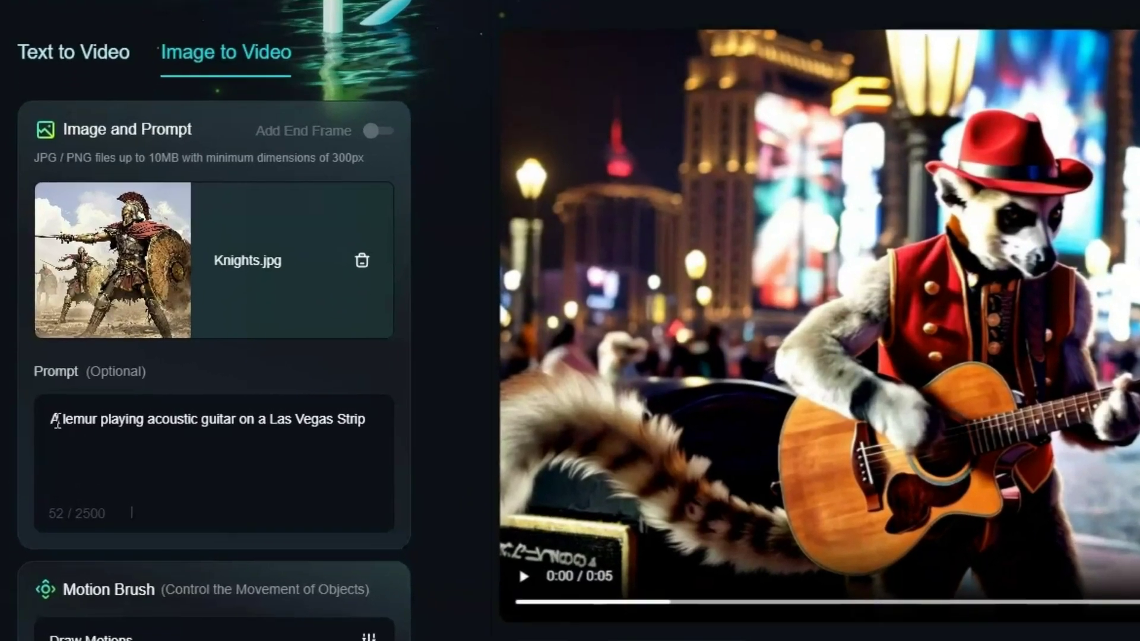
Replace the lemur prompt with 'Knights moving forward in action' and generate the video.
{"action": "left_click_drag", "start_coordinate": [38, 420], "coordinate": [125, 420]}
{"action": "left_click_drag", "start_coordinate": [356, 413], "coordinate": [382, 415]}
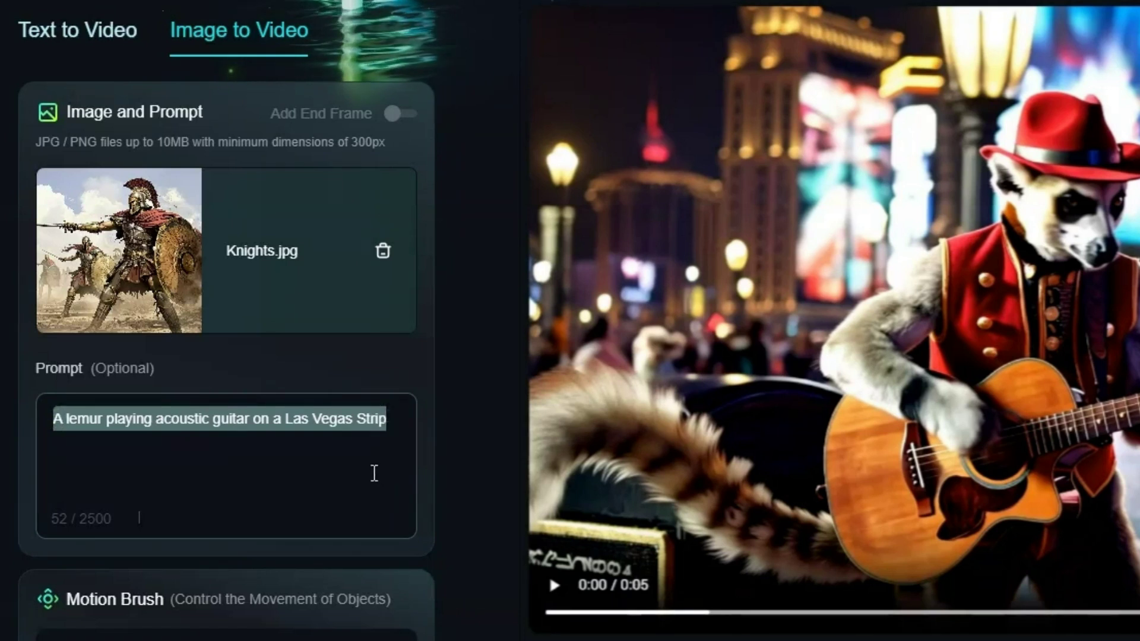
{"action": "key", "text": "BackSpace"}
{"action": "type", "text": "Knights moving forward in action"}
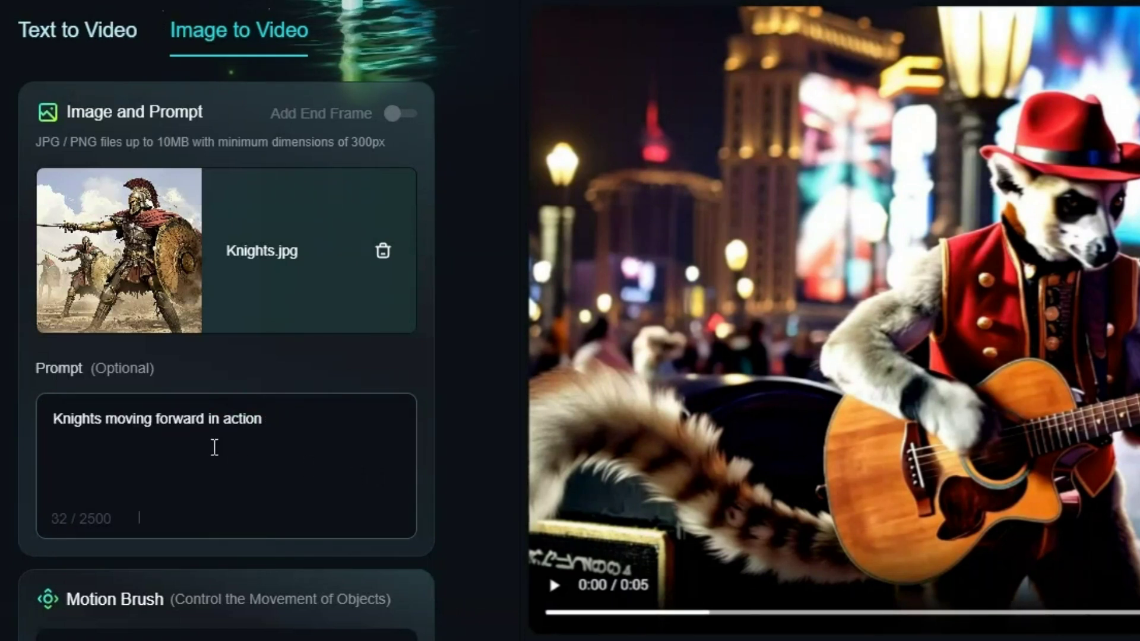
{"action": "left_click_drag", "start_coordinate": [56, 417], "coordinate": [282, 417]}
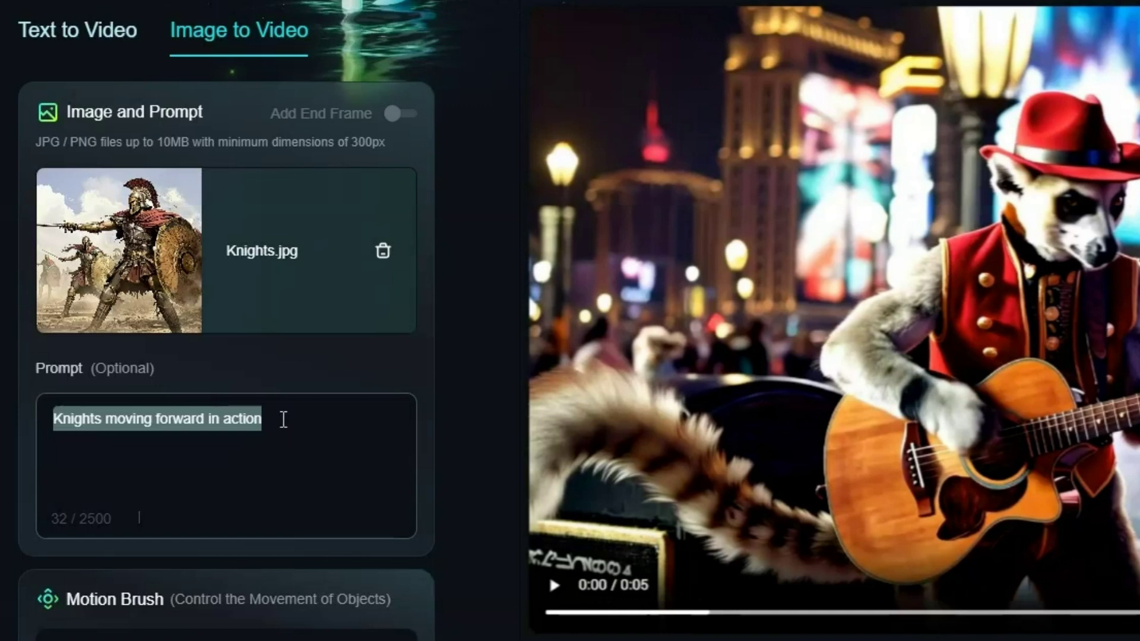
{"action": "left_click", "coordinate": [284, 419]}
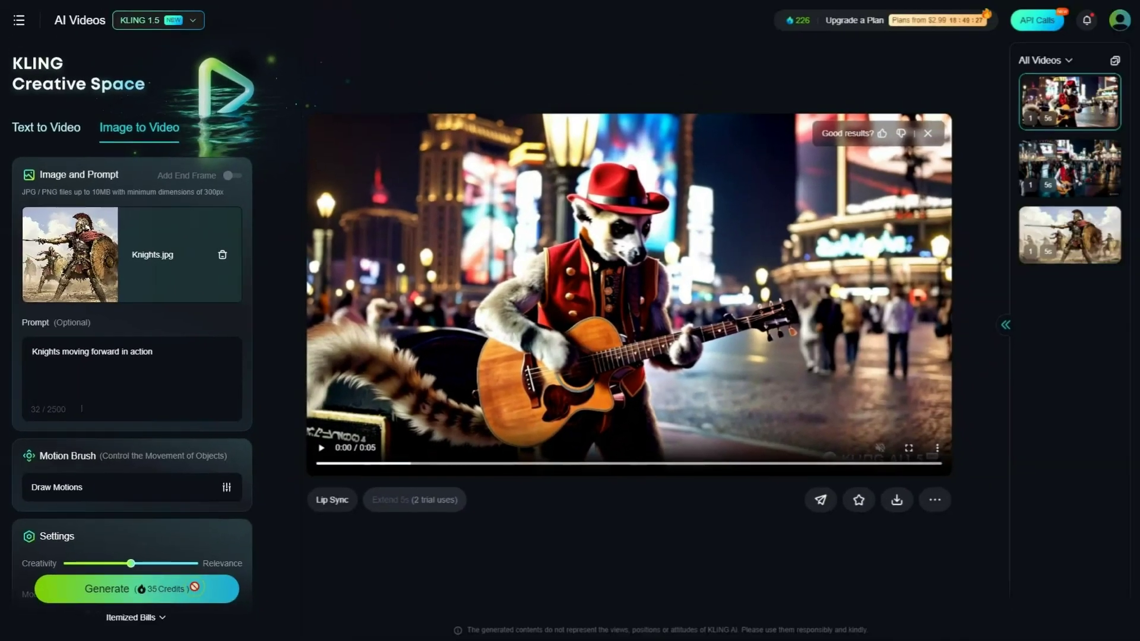
{"action": "left_click", "coordinate": [199, 591]}
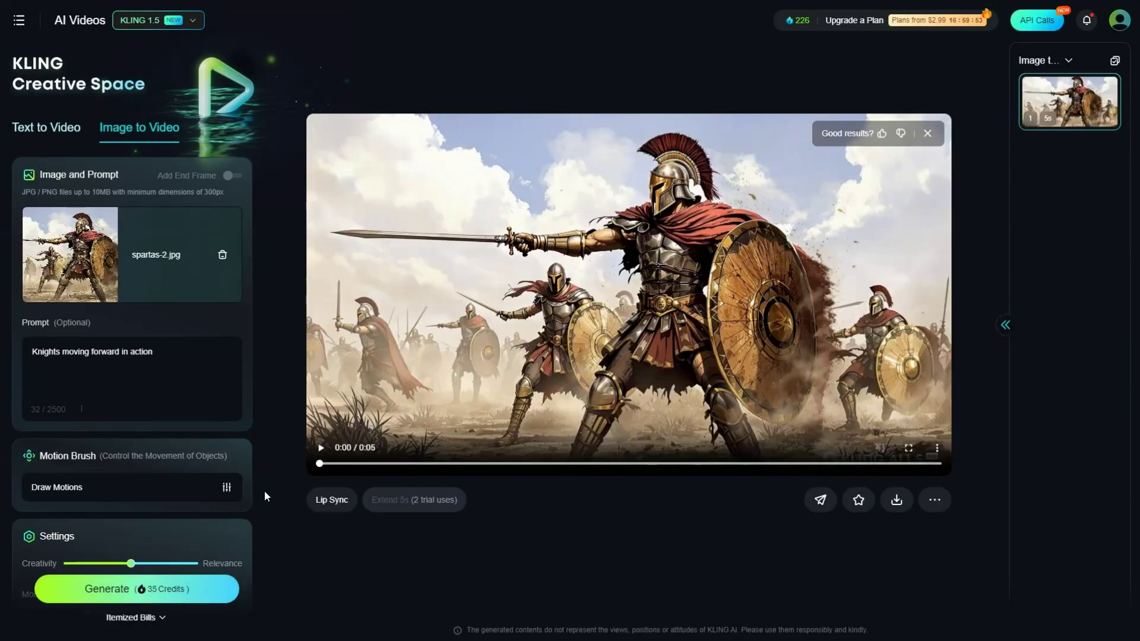
Watch the generated knights video, then return to Text to Video.
{"action": "left_click", "coordinate": [321, 449]}
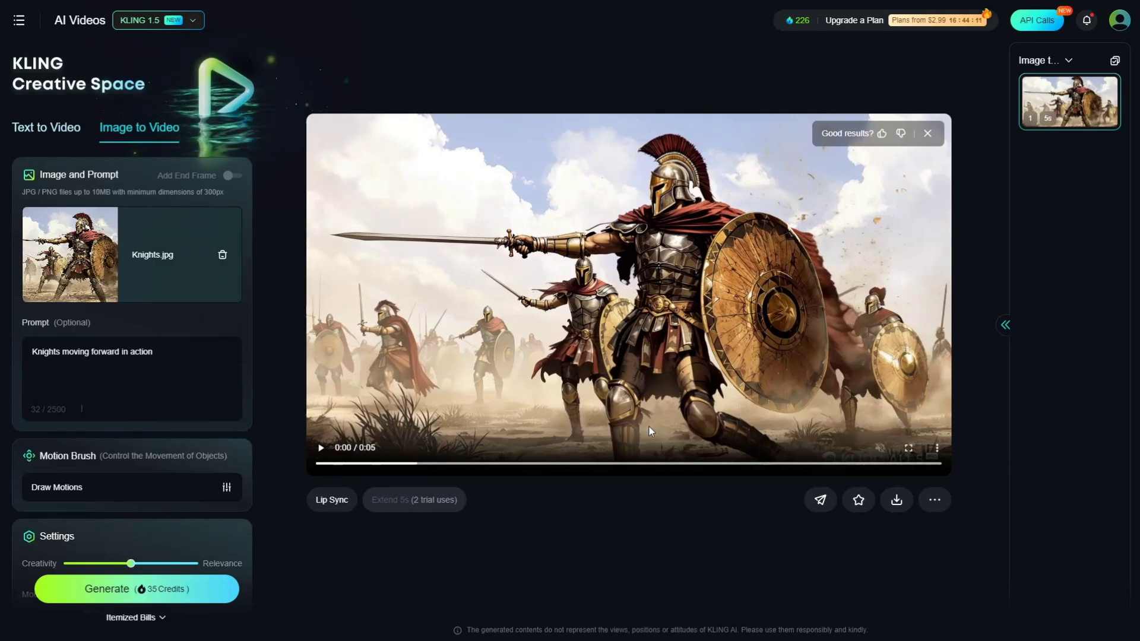
{"action": "left_click", "coordinate": [46, 128]}
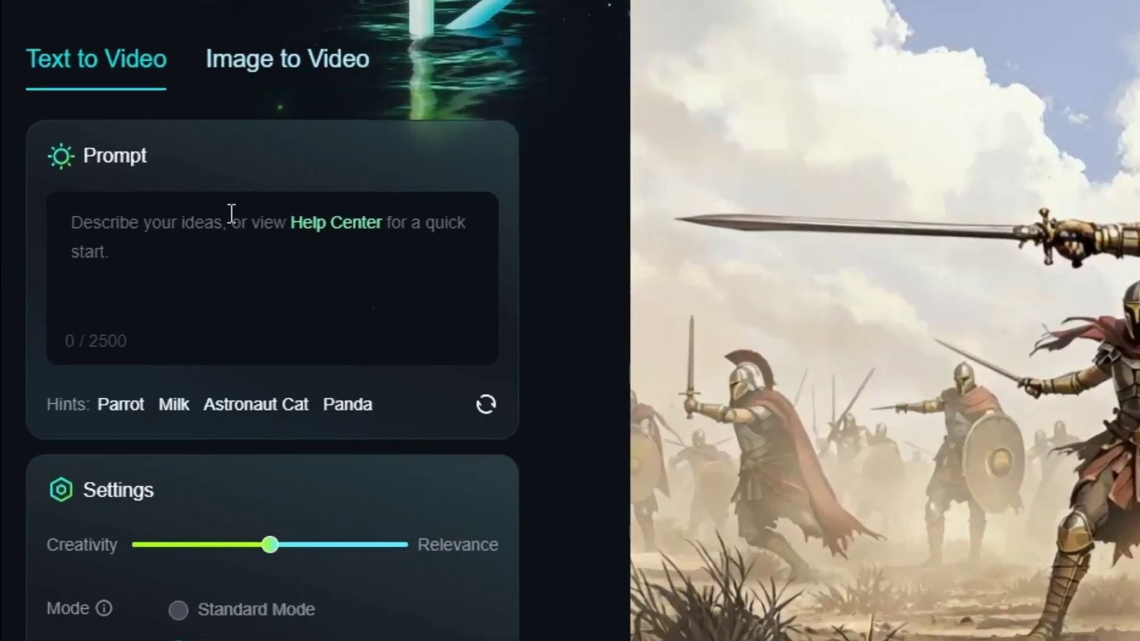
Paste and review the woman-in-windy-field prompt, then clear the prompt box.
{"action": "type", "text": "A young woman standing in a field, flinching as a sudden burst of wind tousles her hair"}
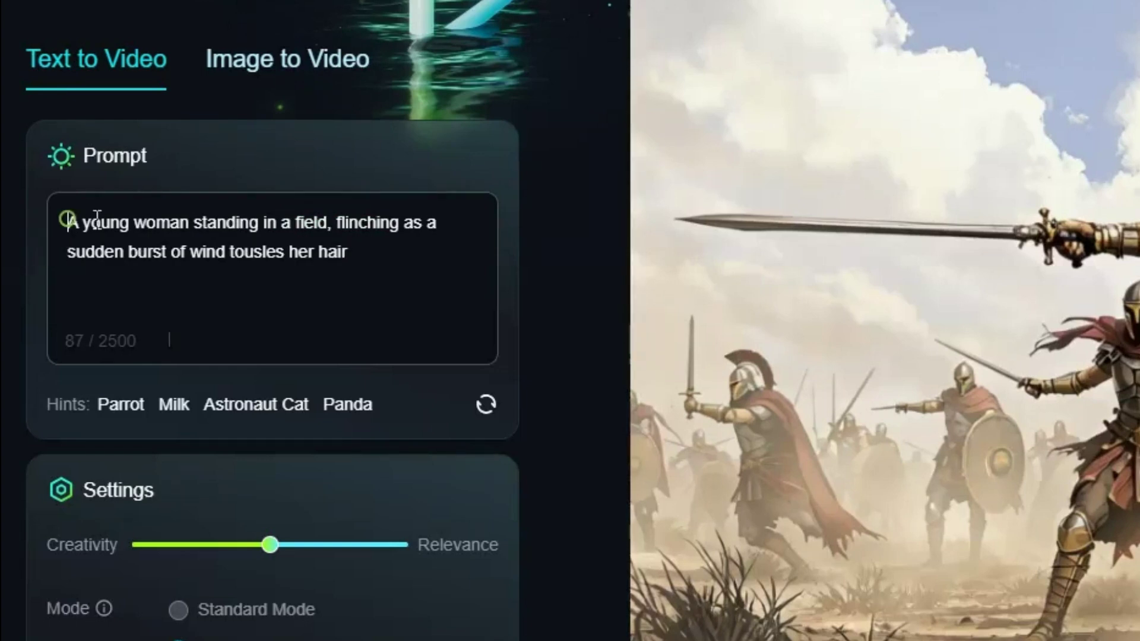
{"action": "left_click_drag", "start_coordinate": [97, 218], "coordinate": [399, 252]}
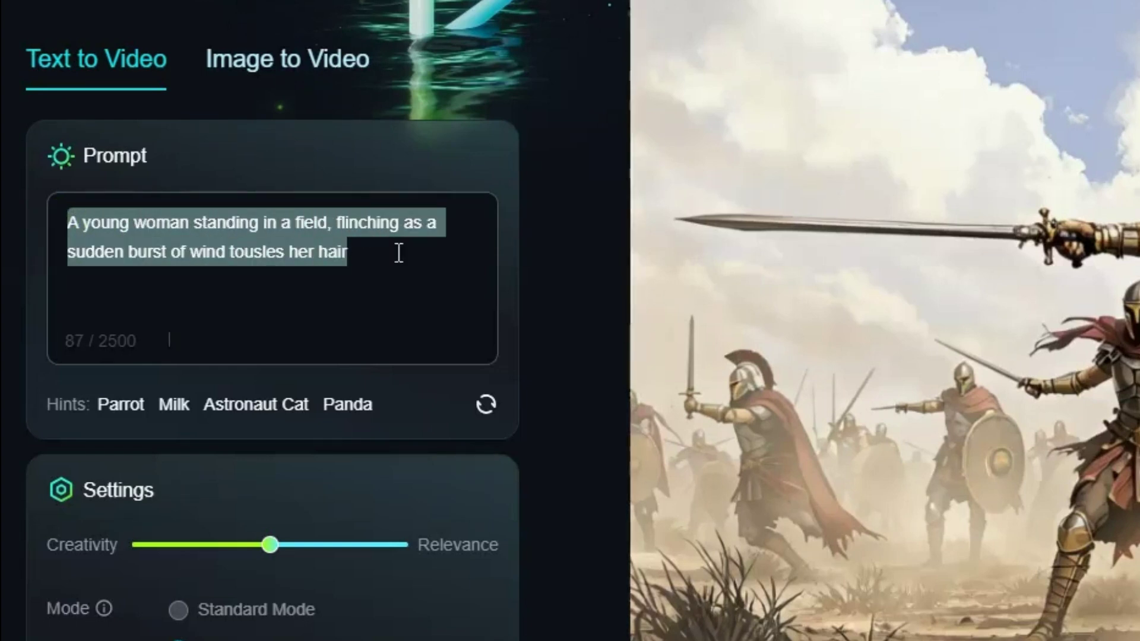
{"action": "left_click", "coordinate": [395, 271]}
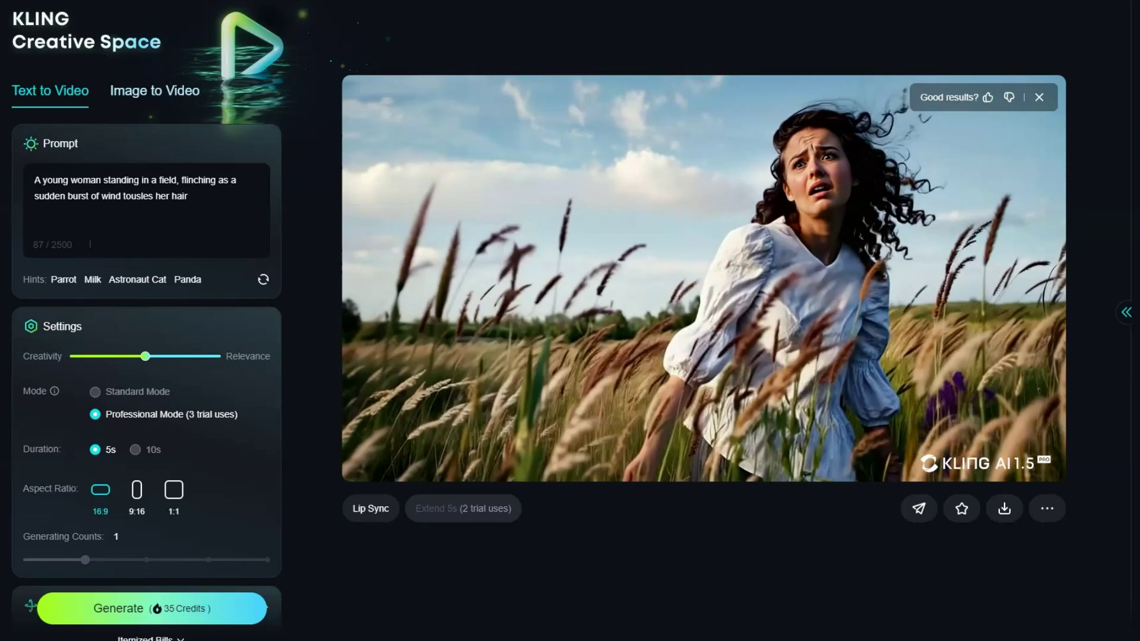
{"action": "key", "text": "ctrl+a"}
{"action": "key", "text": "BackSpace"}
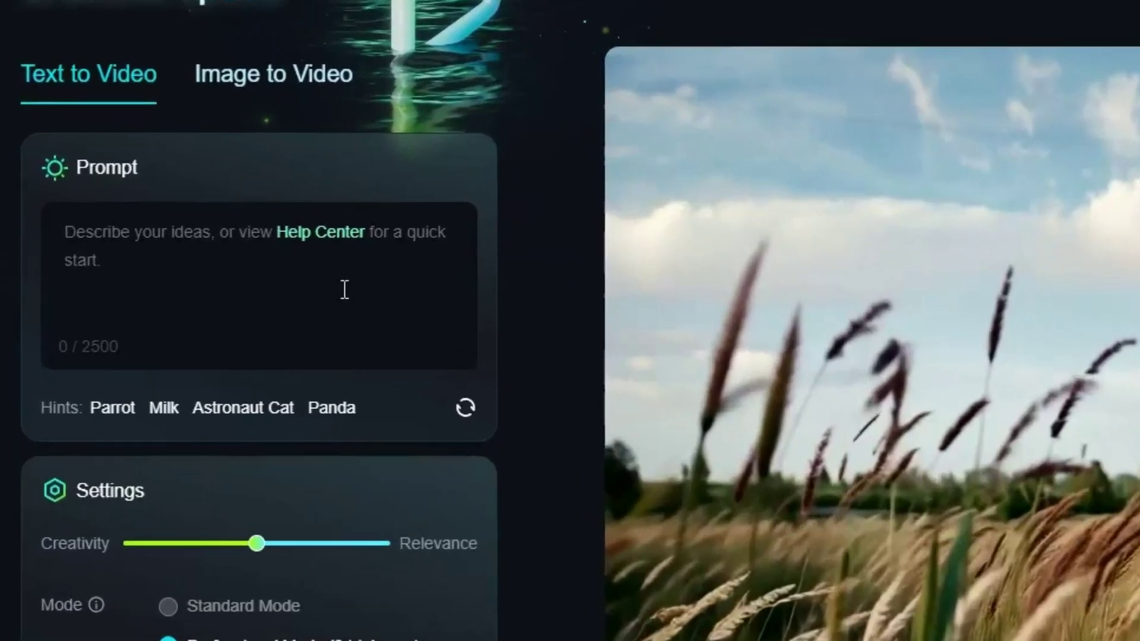
Paste the café couple kissing over steaming coffee prompt and play its video.
{"action": "left_click", "coordinate": [344, 290]}
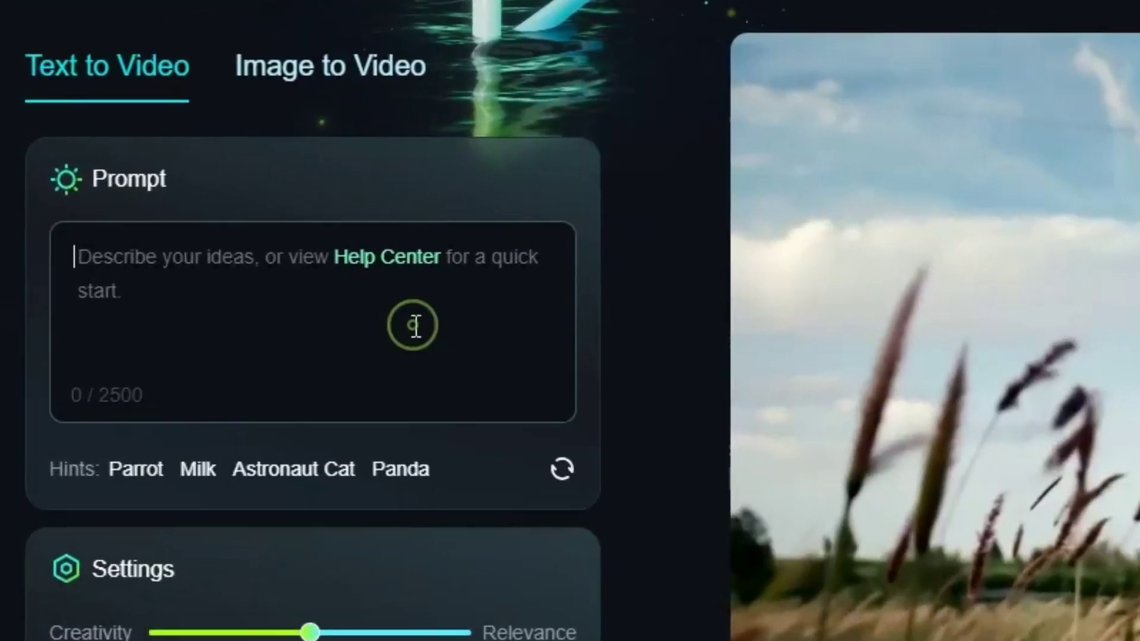
{"action": "type", "text": "A couple sitting at a small café table, leaning in for a kiss as their coffee steams in the background"}
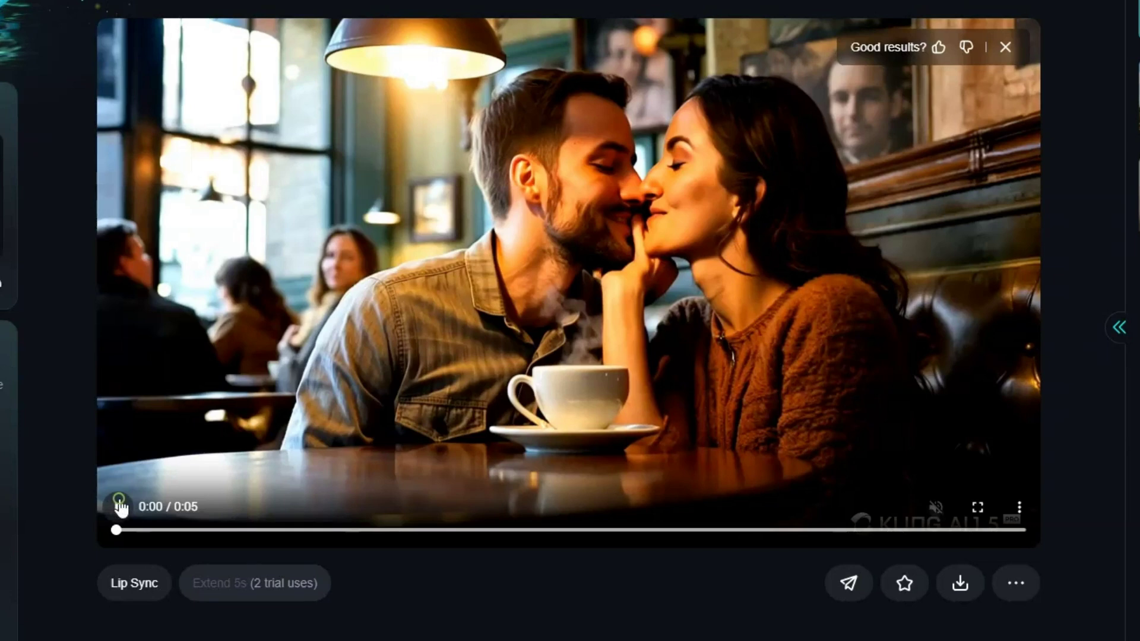
{"action": "left_click", "coordinate": [119, 507]}
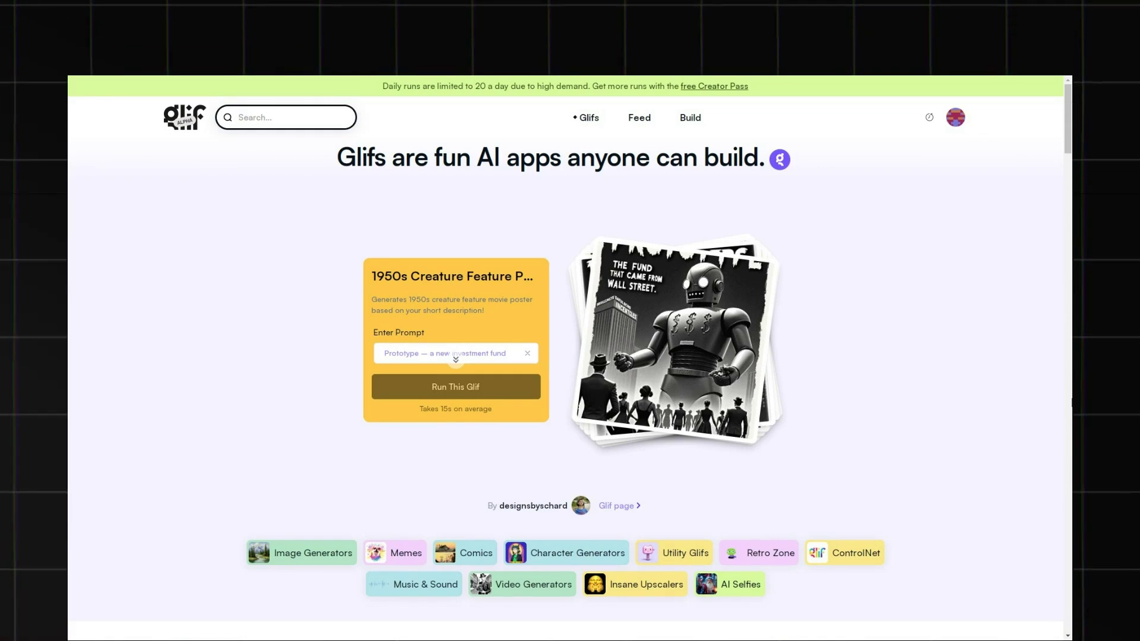
Search Glif for 'LLM jailbreaker horror'.
{"action": "left_click", "coordinate": [456, 359]}
{"action": "type", "text": "LLM jailbreaker horror"}
{"action": "key", "text": "Return"}
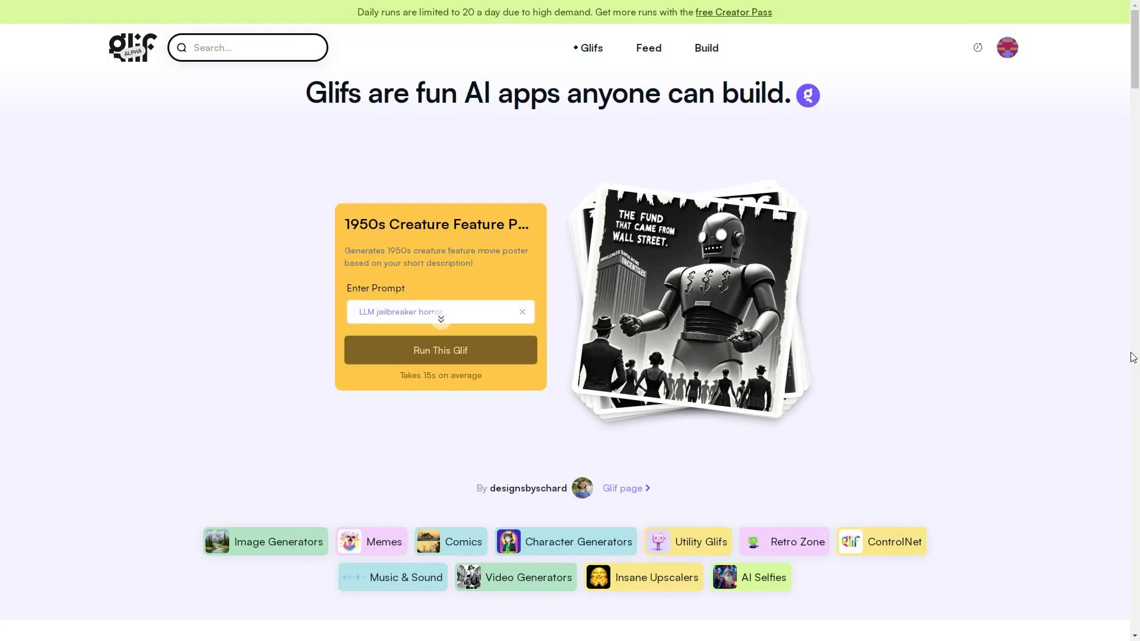
Build a new glif with a text input block named basic-prompt asking 'Enter your prompt!'.
{"action": "left_click", "coordinate": [710, 47]}
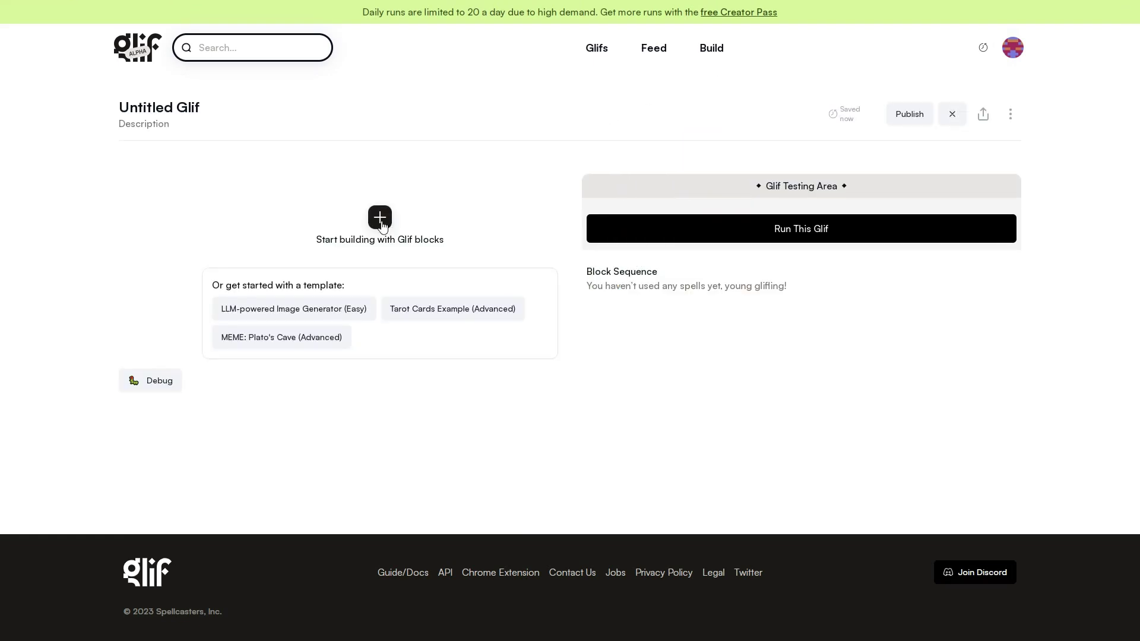
{"action": "left_click", "coordinate": [380, 218]}
{"action": "scroll", "coordinate": [731, 205], "scroll_direction": "down", "scroll_amount": 3}
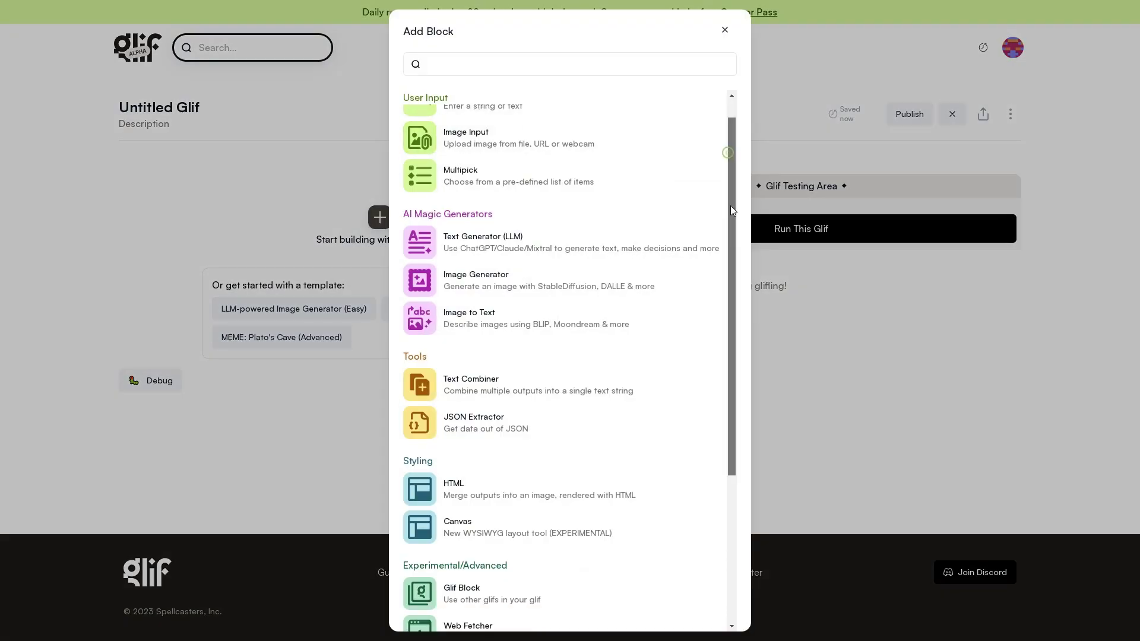
{"action": "scroll", "coordinate": [725, 200], "scroll_direction": "up", "scroll_amount": 3}
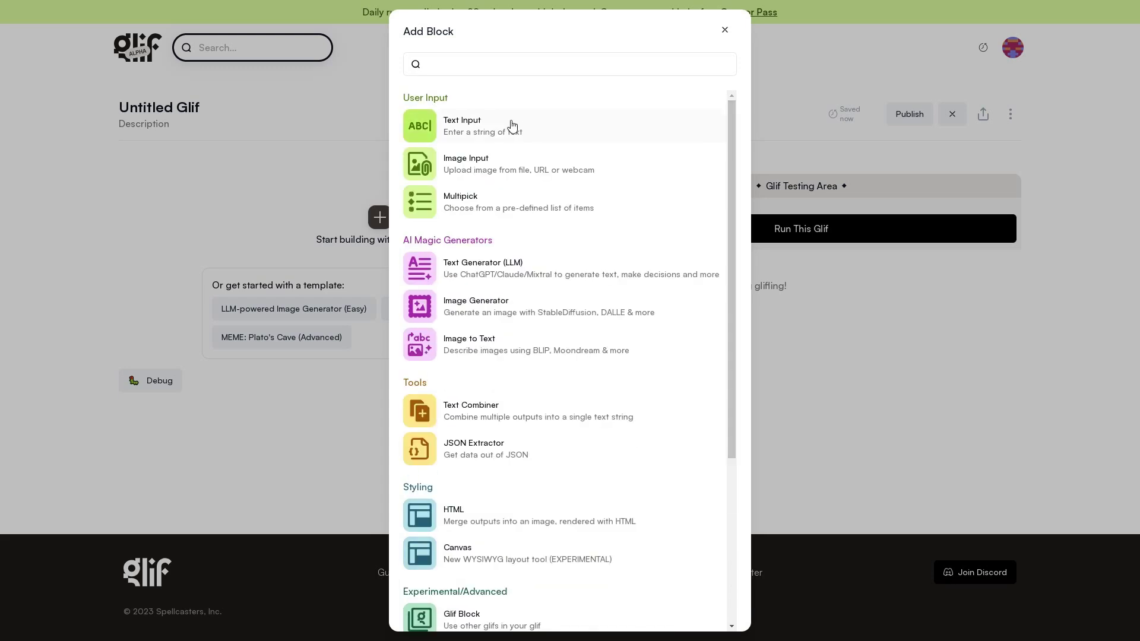
{"action": "left_click", "coordinate": [473, 124]}
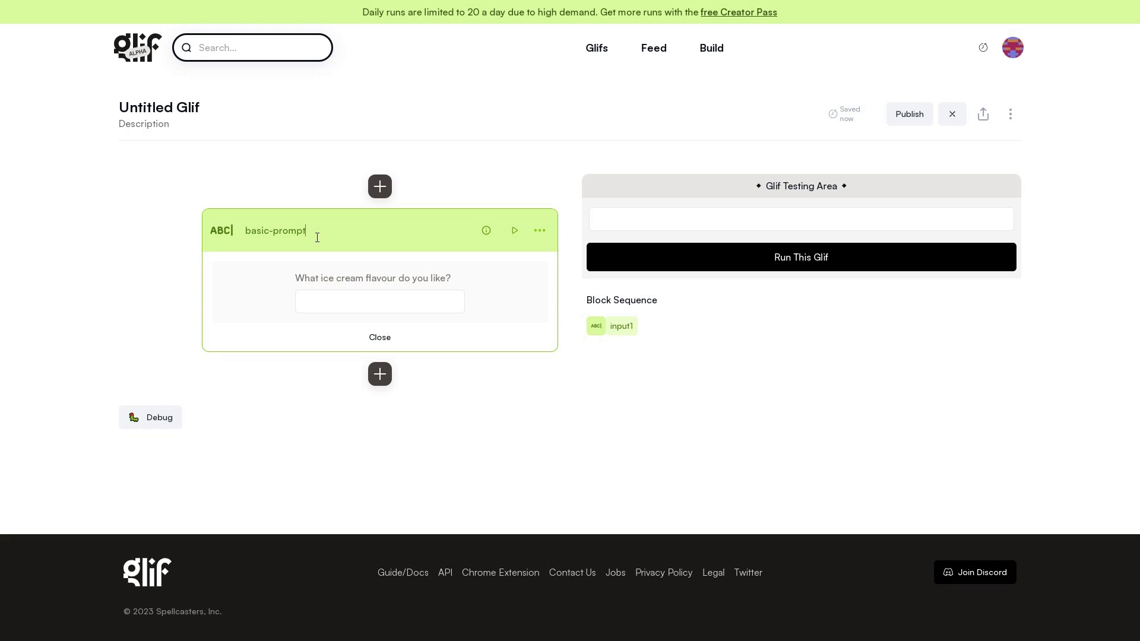
{"action": "key", "text": "Return"}
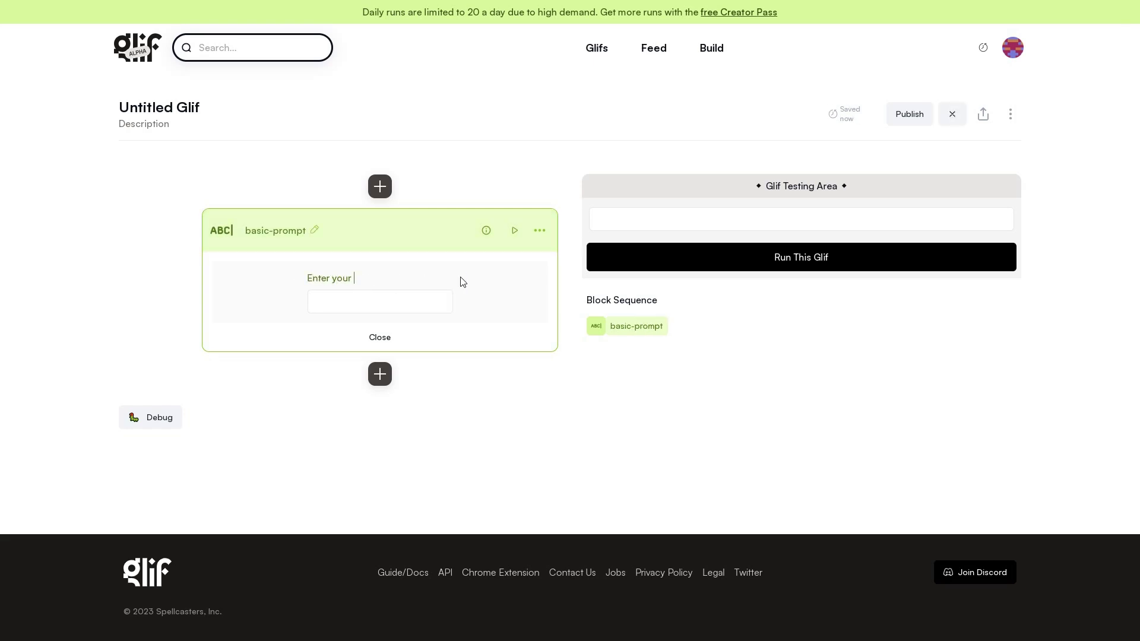
{"action": "left_click", "coordinate": [380, 374]}
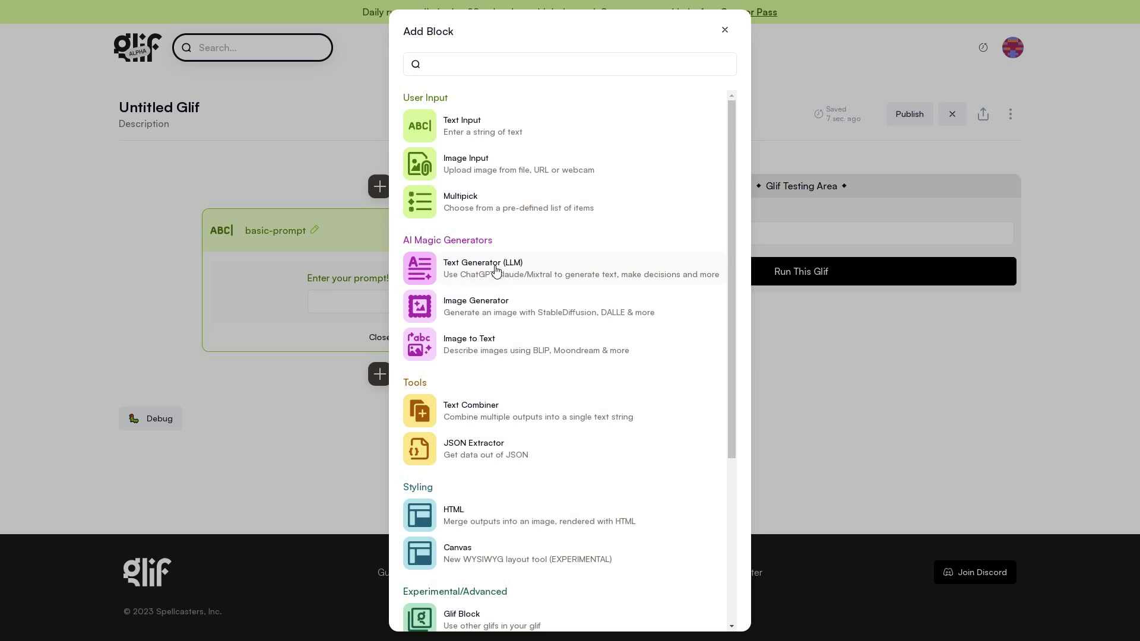
Add an LLM block named prompt-enhancer with the colorful, high-contrast instruction and basic-prompt variable.
{"action": "left_click", "coordinate": [497, 269]}
{"action": "left_click", "coordinate": [275, 420]}
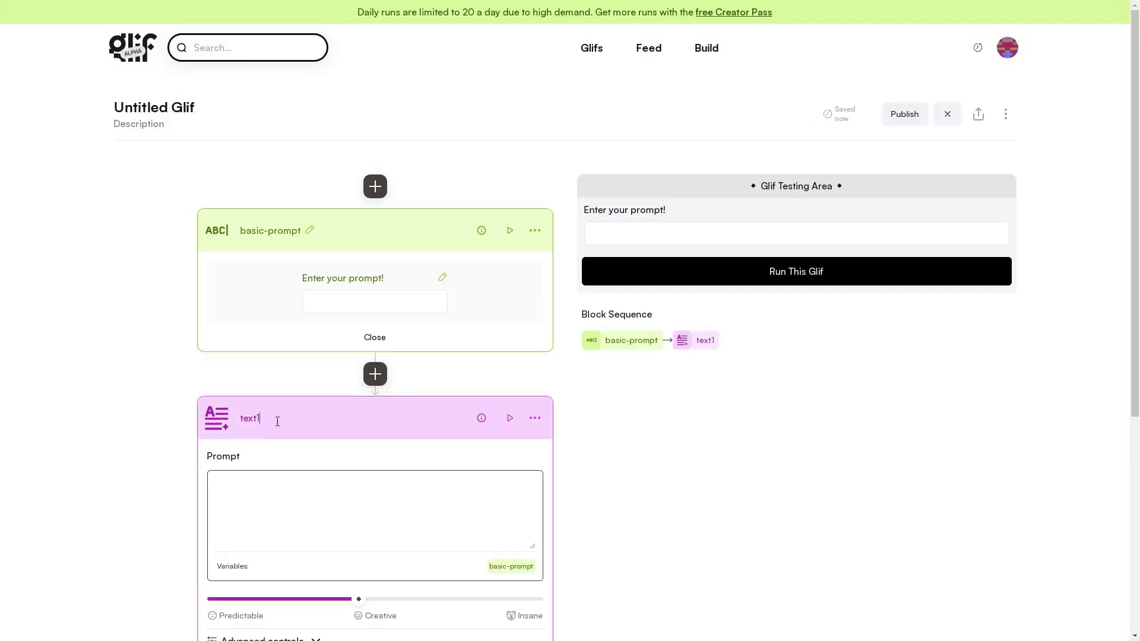
{"action": "type", "text": "tex"}
{"action": "key", "text": "BackSpace"}
{"action": "key", "text": "BackSpace"}
{"action": "key", "text": "BackSpace"}
{"action": "type", "text": "prompt-enhancer"}
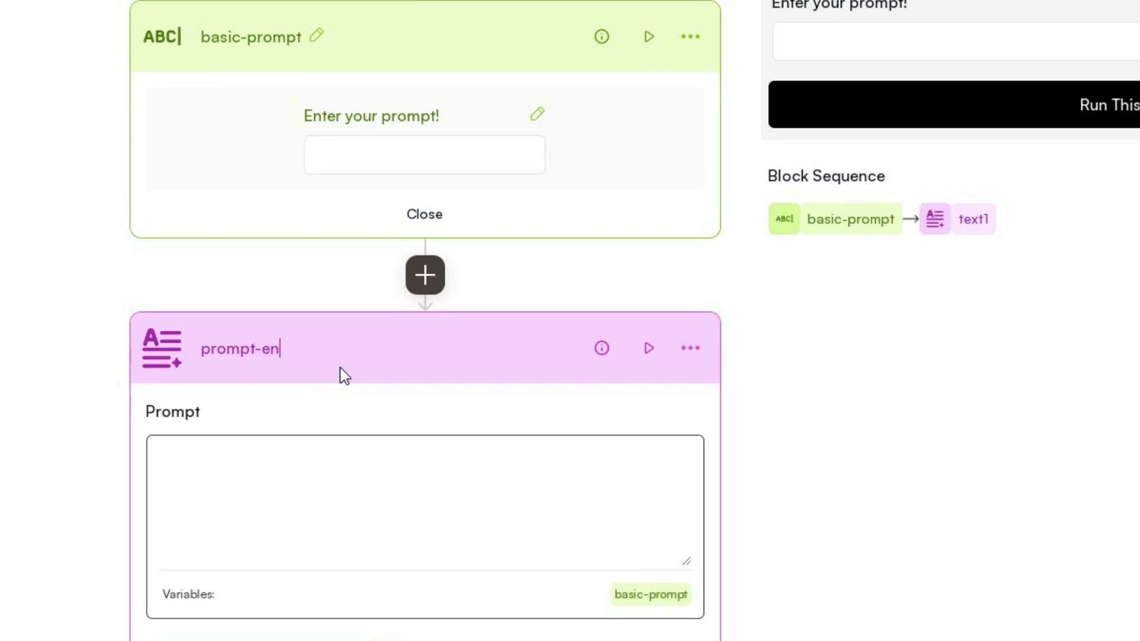
{"action": "left_click", "coordinate": [326, 460]}
{"action": "type", "text": "Take the following image prompt and improve it so that it generates colorful, high-contrast images."}
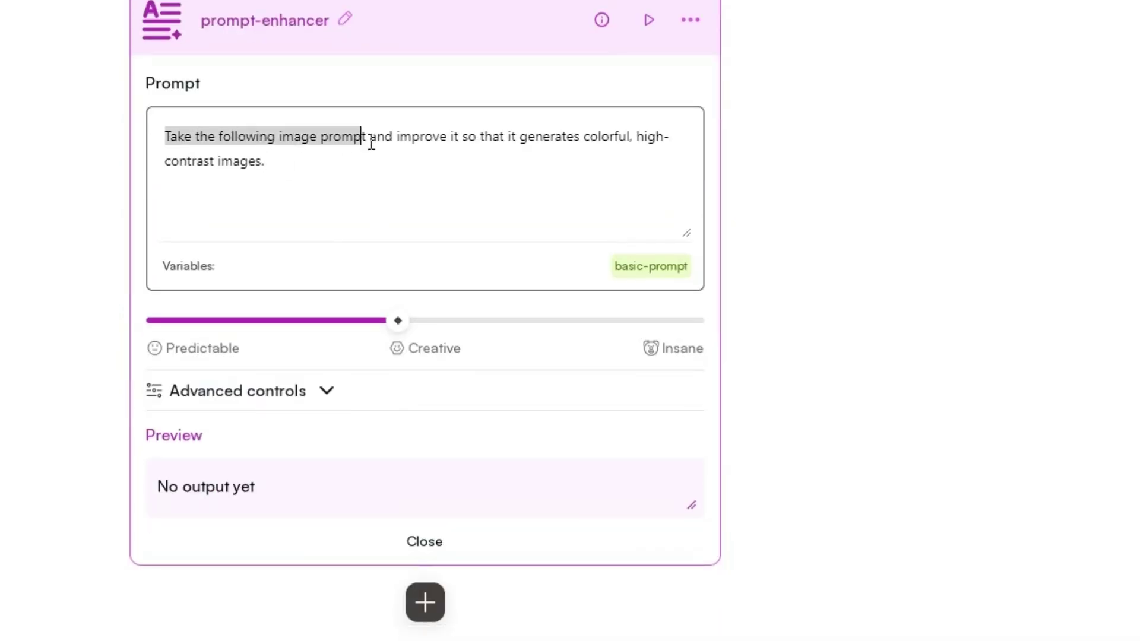
{"action": "left_click_drag", "start_coordinate": [654, 136], "coordinate": [662, 153]}
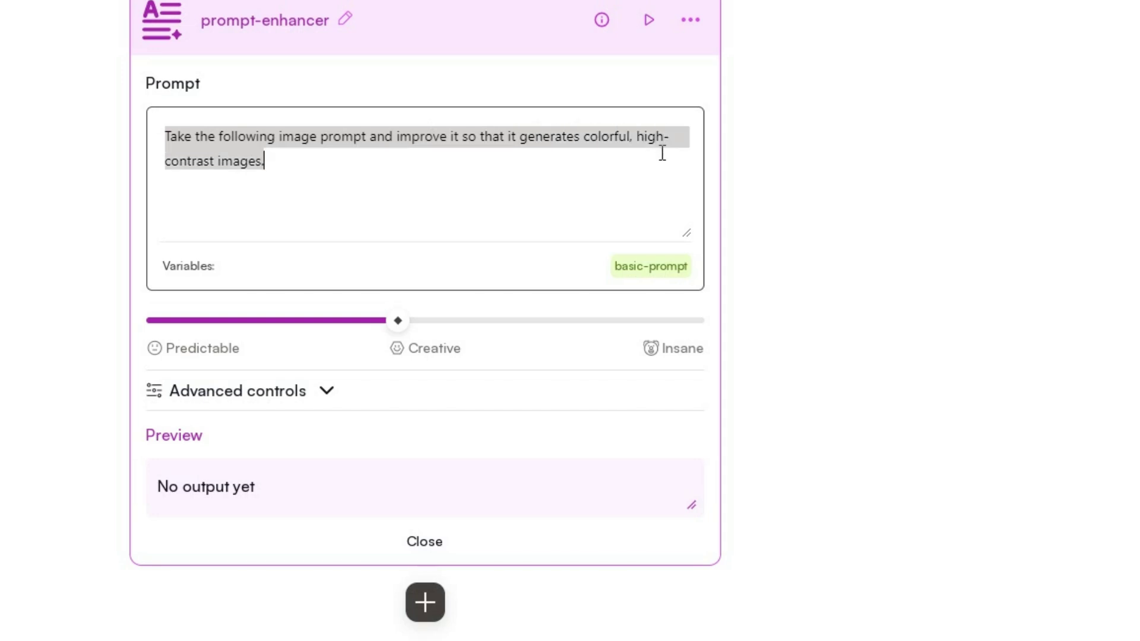
{"action": "left_click", "coordinate": [386, 195]}
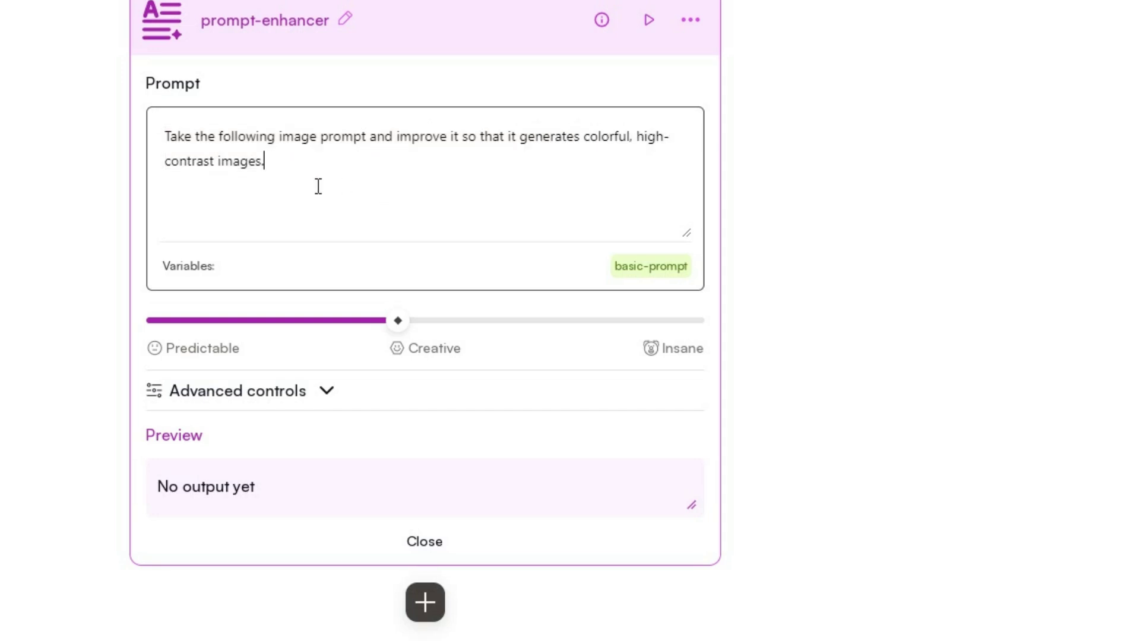
{"action": "key", "text": "Return"}
{"action": "type", "text": "\"basic-prompt"}
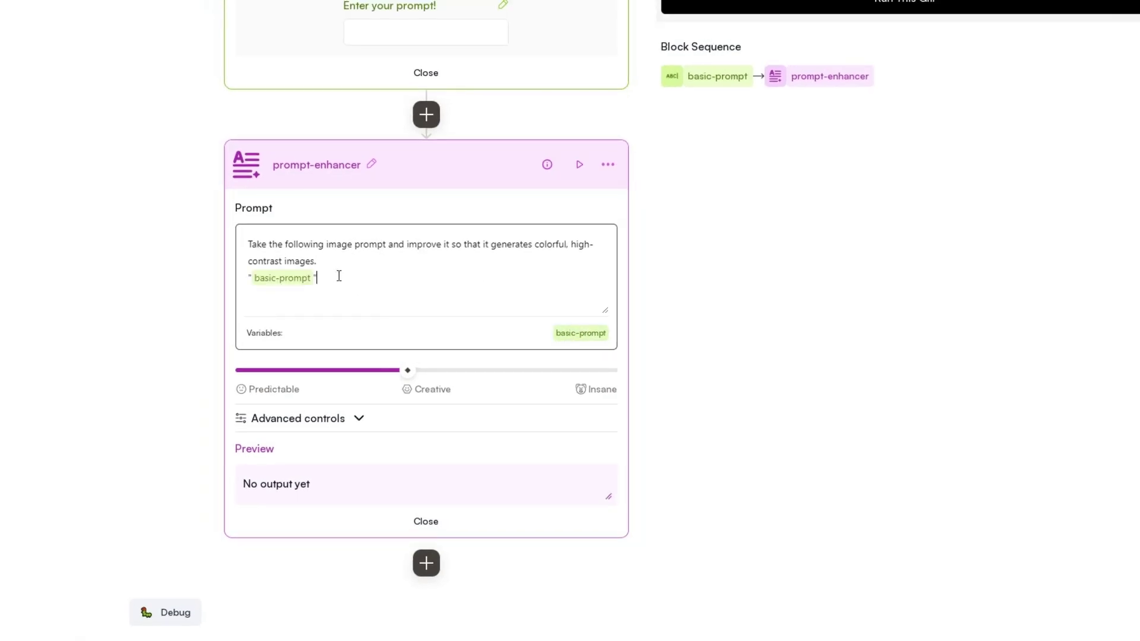
Under Advanced controls, set the prompt-enhancer model to claude-3.5-sonnet.
{"action": "scroll", "coordinate": [365, 277], "scroll_direction": "down", "scroll_amount": 3}
{"action": "left_click", "coordinate": [360, 261]}
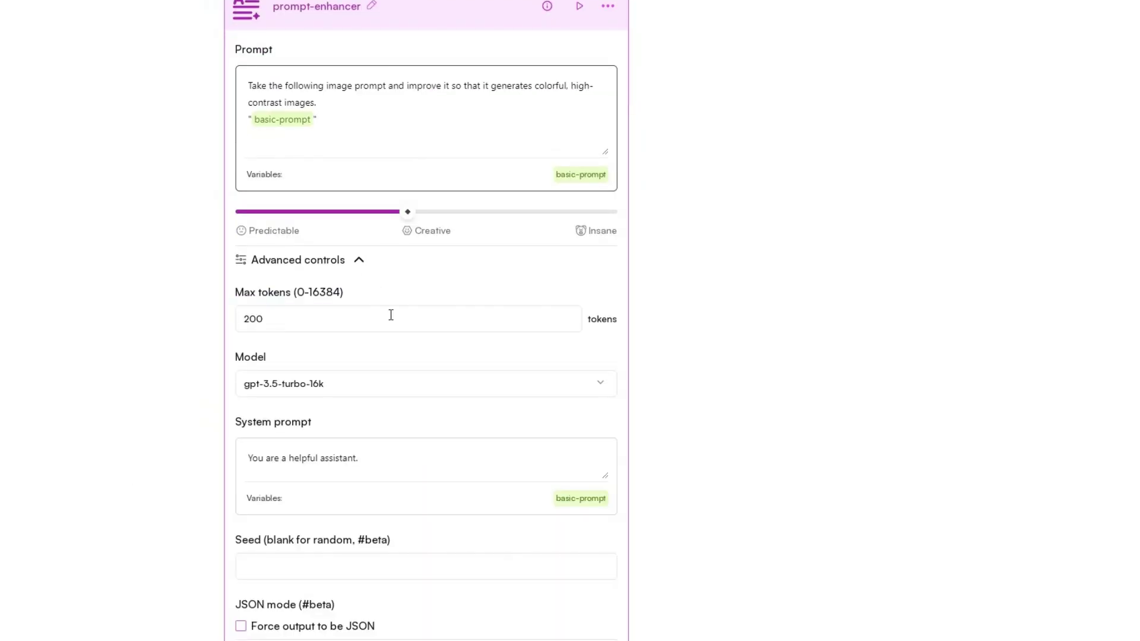
{"action": "scroll", "coordinate": [389, 313], "scroll_direction": "down", "scroll_amount": 2}
{"action": "left_click", "coordinate": [601, 300]}
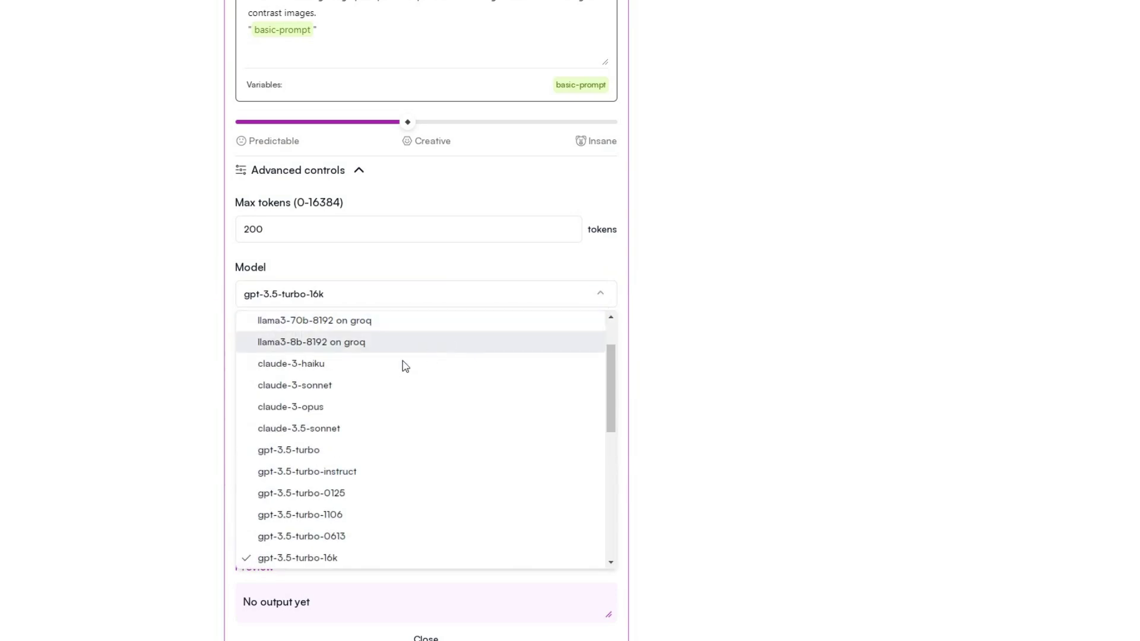
{"action": "left_click", "coordinate": [366, 430]}
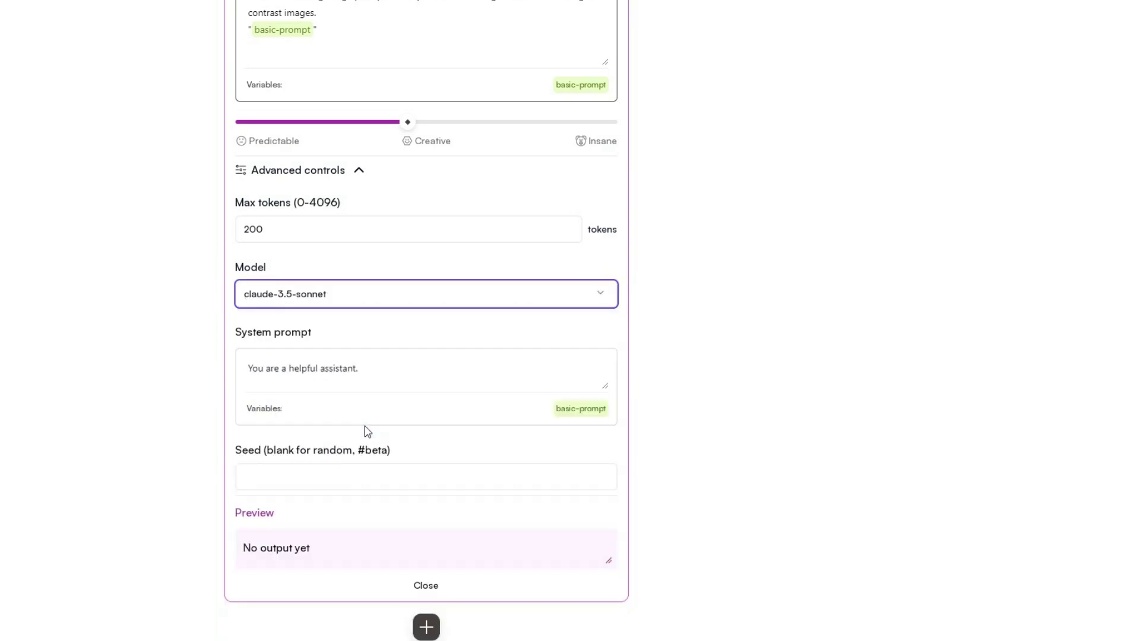
Add an Image Generator block that uses the prompt-enhancer output as its prompt.
{"action": "left_click", "coordinate": [426, 627]}
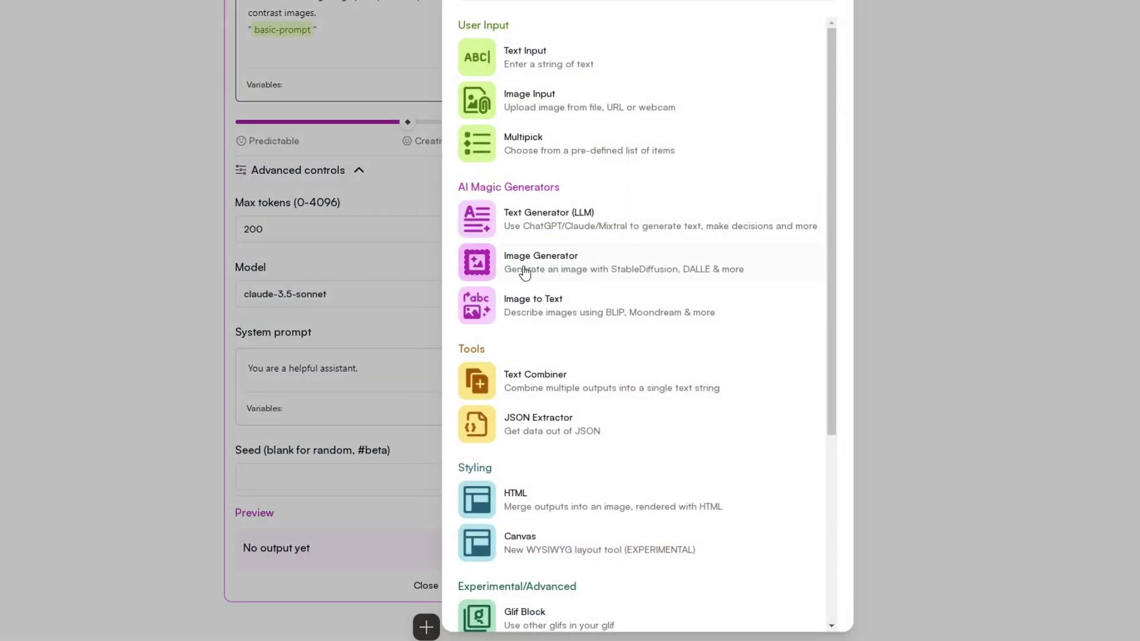
{"action": "left_click", "coordinate": [559, 274]}
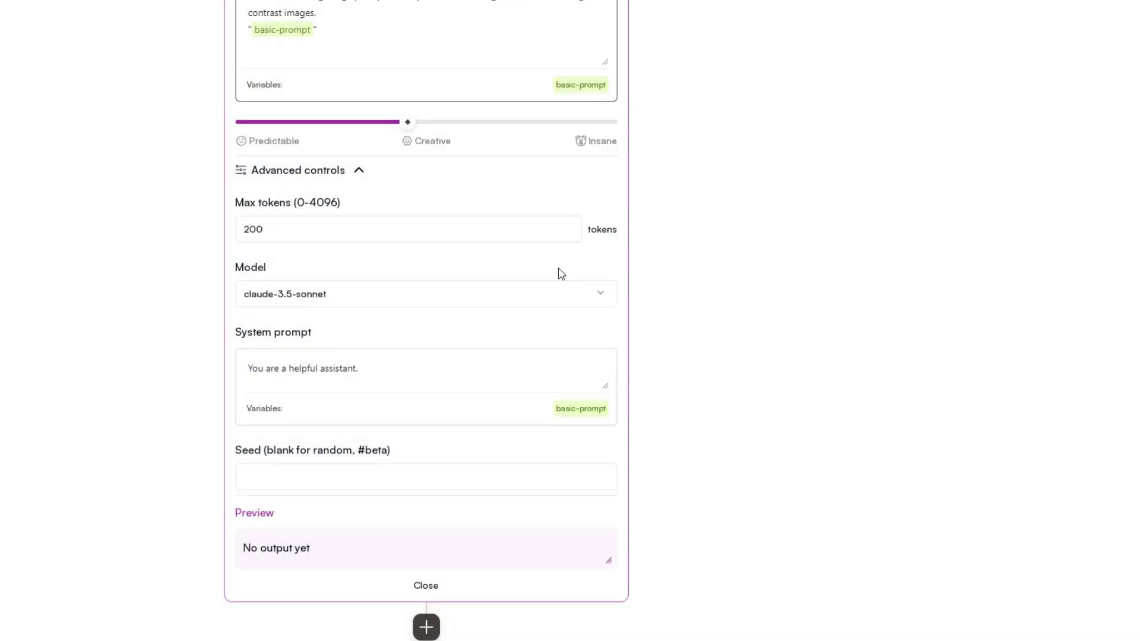
{"action": "scroll", "coordinate": [685, 336], "scroll_direction": "down", "scroll_amount": 10}
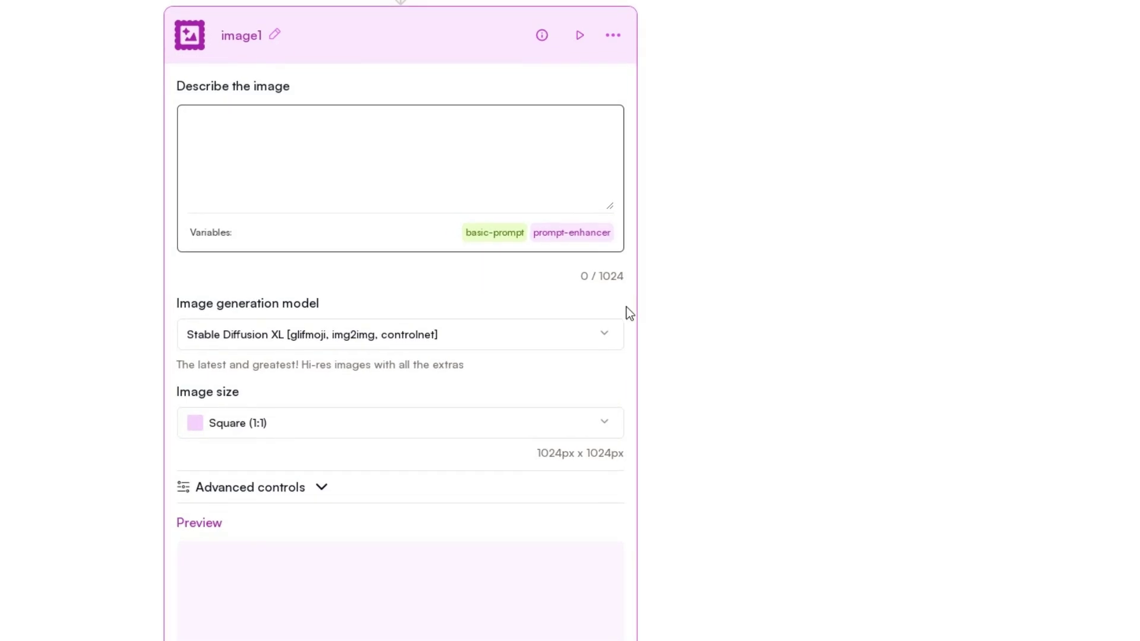
{"action": "left_click", "coordinate": [573, 226]}
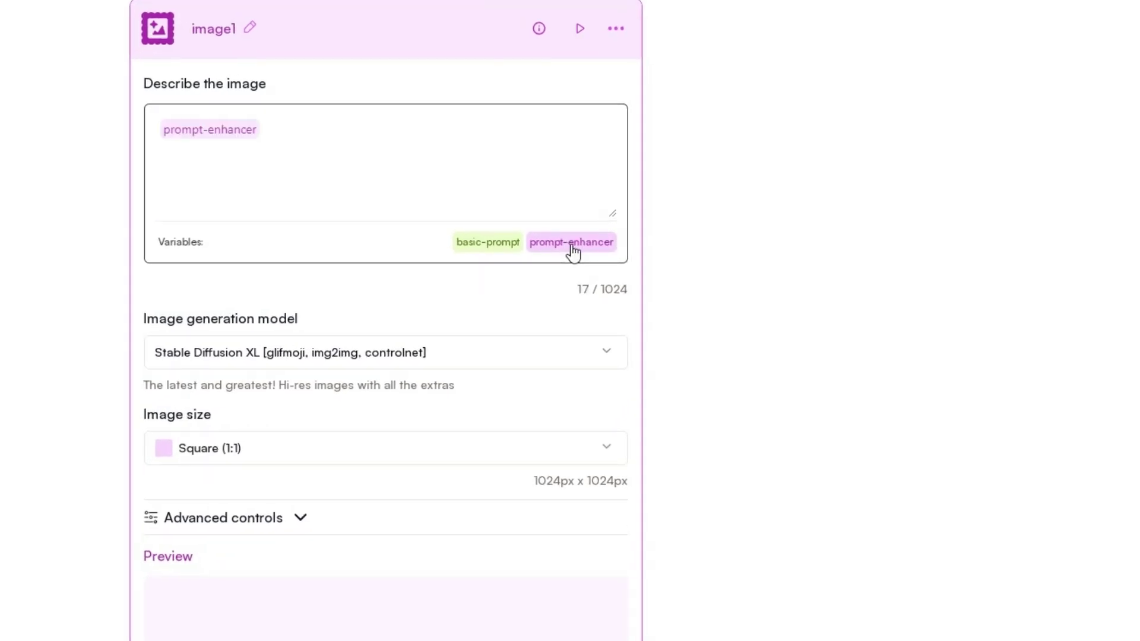
Set the image model to Flux Pro v1.1 Ultra and size to Landscape (16:9), then collapse both blocks.
{"action": "scroll", "coordinate": [573, 280], "scroll_direction": "down", "scroll_amount": 1}
{"action": "left_click", "coordinate": [610, 297]}
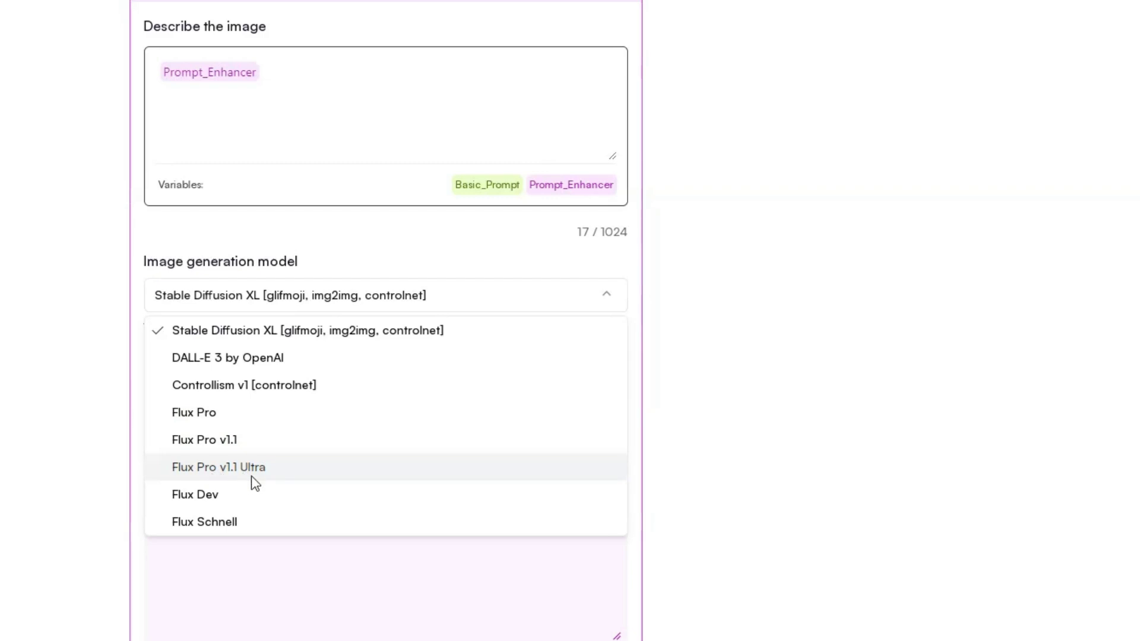
{"action": "left_click", "coordinate": [285, 474]}
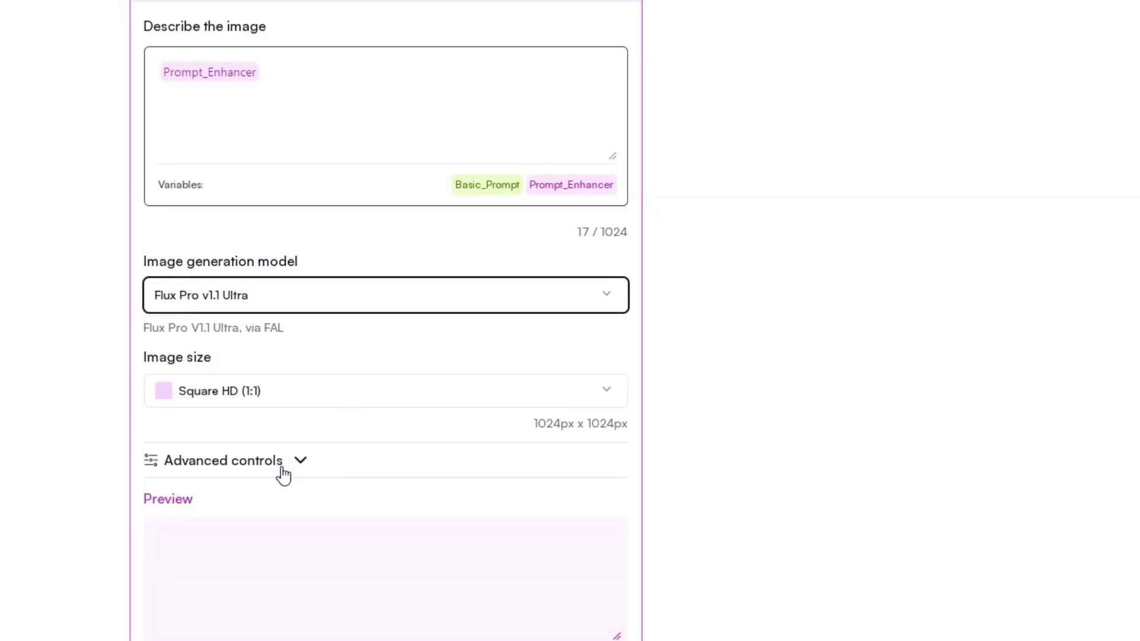
{"action": "left_click", "coordinate": [369, 406]}
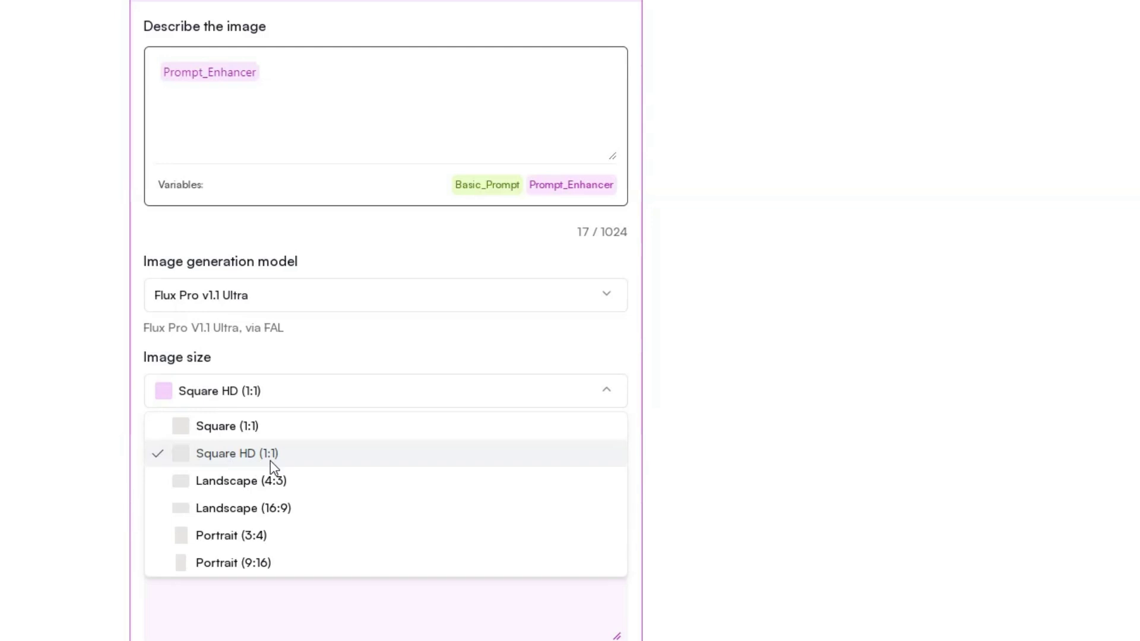
{"action": "left_click", "coordinate": [302, 508]}
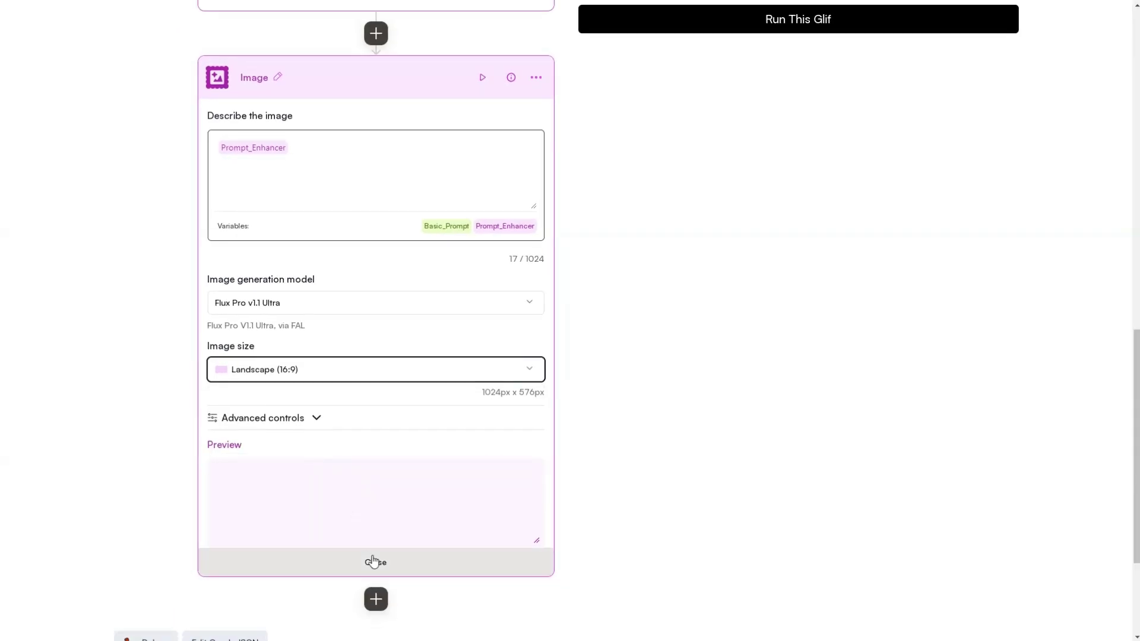
{"action": "left_click", "coordinate": [375, 562]}
{"action": "left_click", "coordinate": [377, 285]}
Paste the photorealistic woman-in-a-fruit-market prompt into the Glif test field and run the workflow.
{"action": "left_click", "coordinate": [376, 198]}
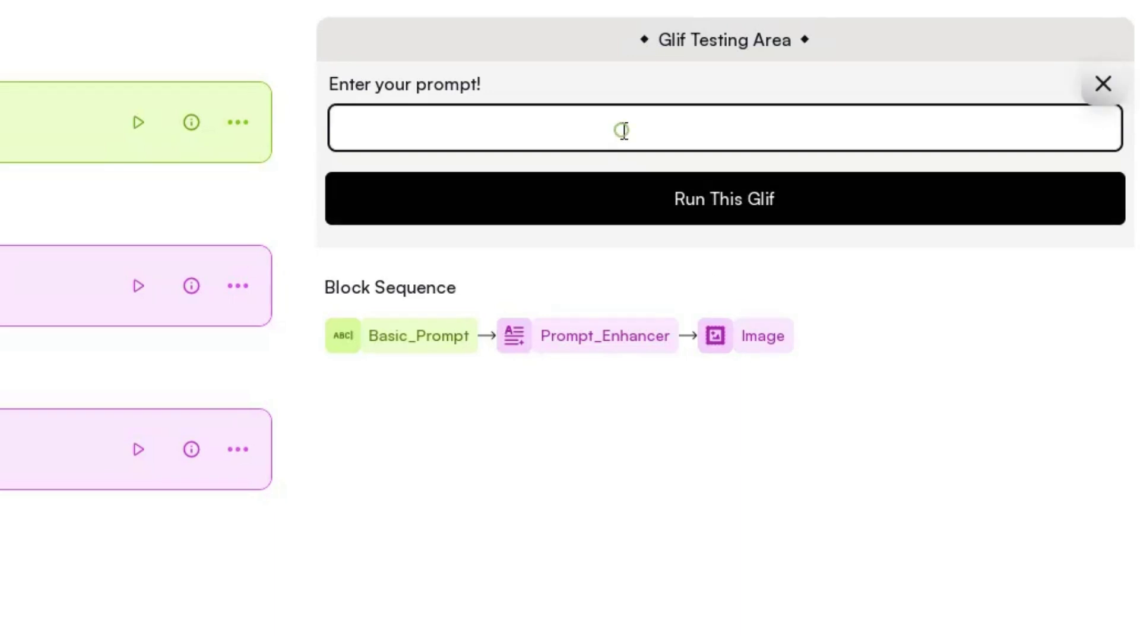
{"action": "type", "text": "A photorealistic image of a woman walking through a busy market, with vendors selling colorful fruits and vegetables all around. Shot from a close-up angle to capture the sense of texture and vibrancy"}
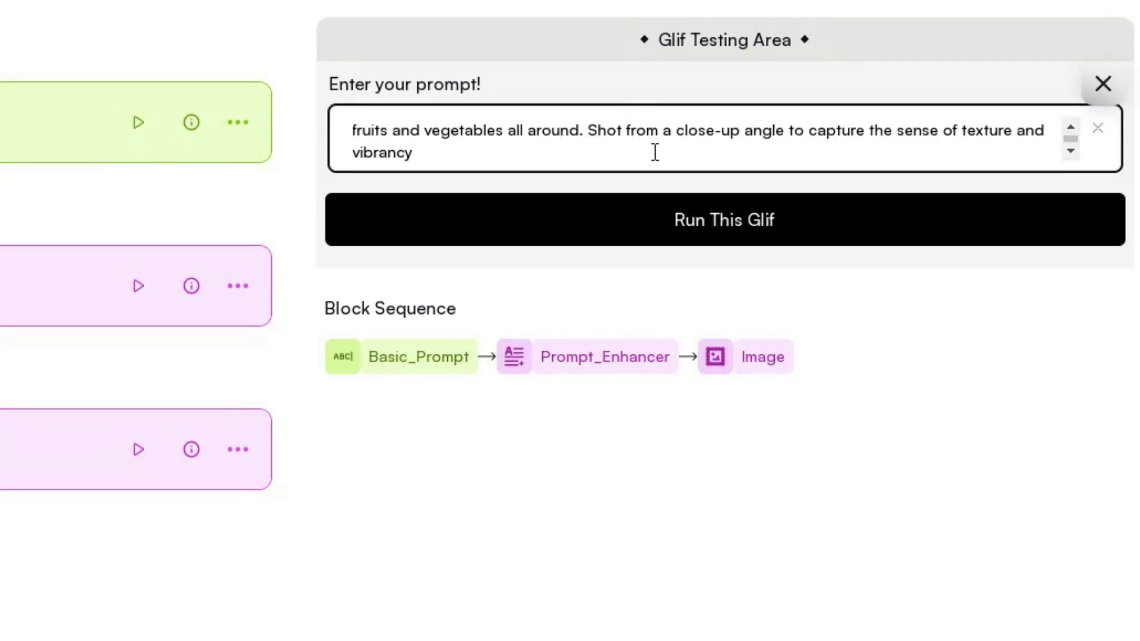
{"action": "scroll", "coordinate": [656, 151], "scroll_direction": "up", "scroll_amount": 1}
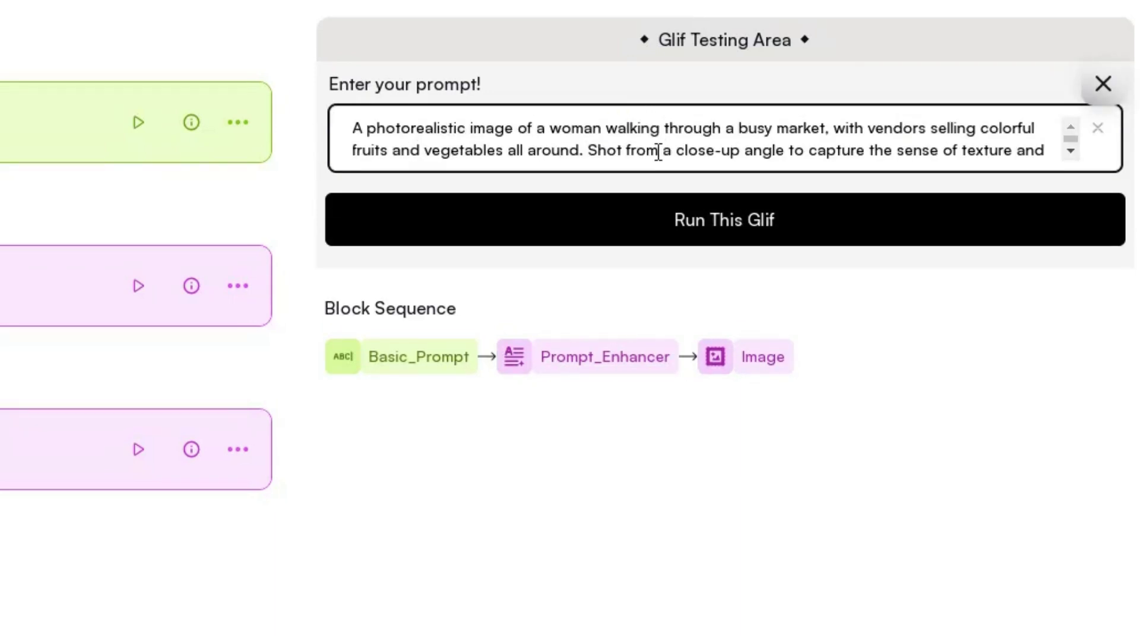
{"action": "left_click", "coordinate": [721, 225]}
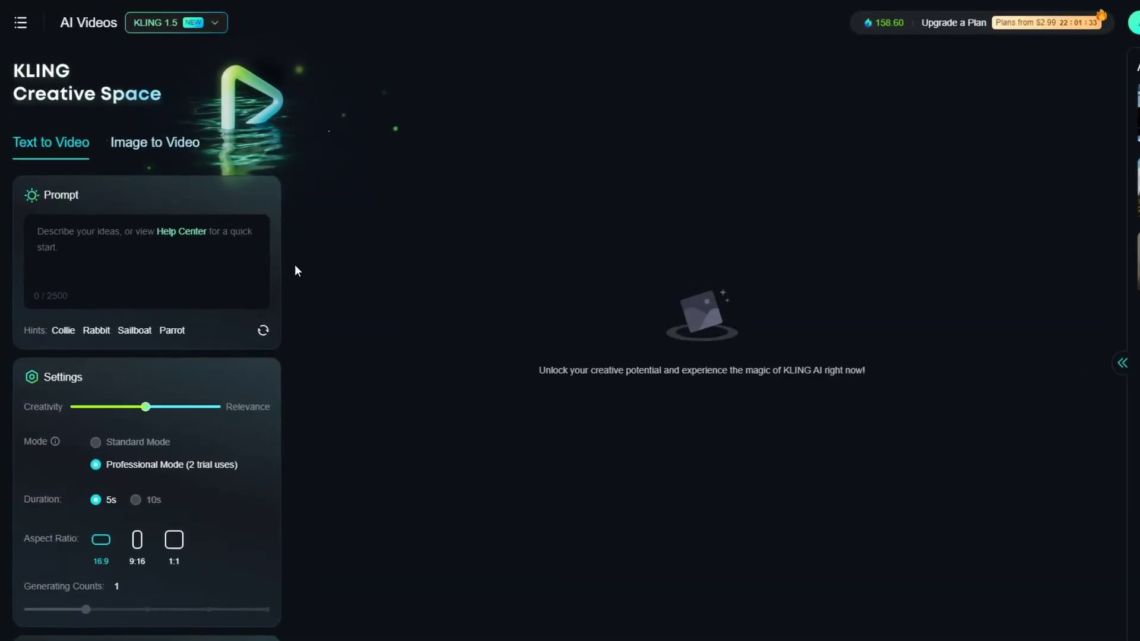
Upload FLUX-Image.jpg in Kling AI's Image to Video tab.
{"action": "left_click", "coordinate": [169, 142]}
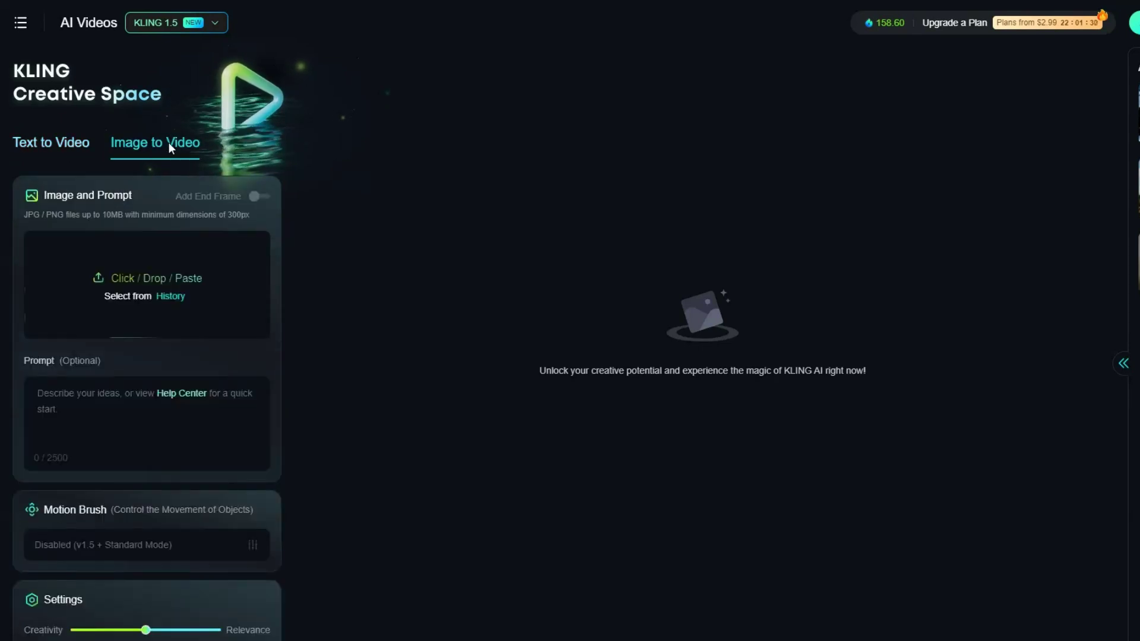
{"action": "left_click", "coordinate": [219, 296]}
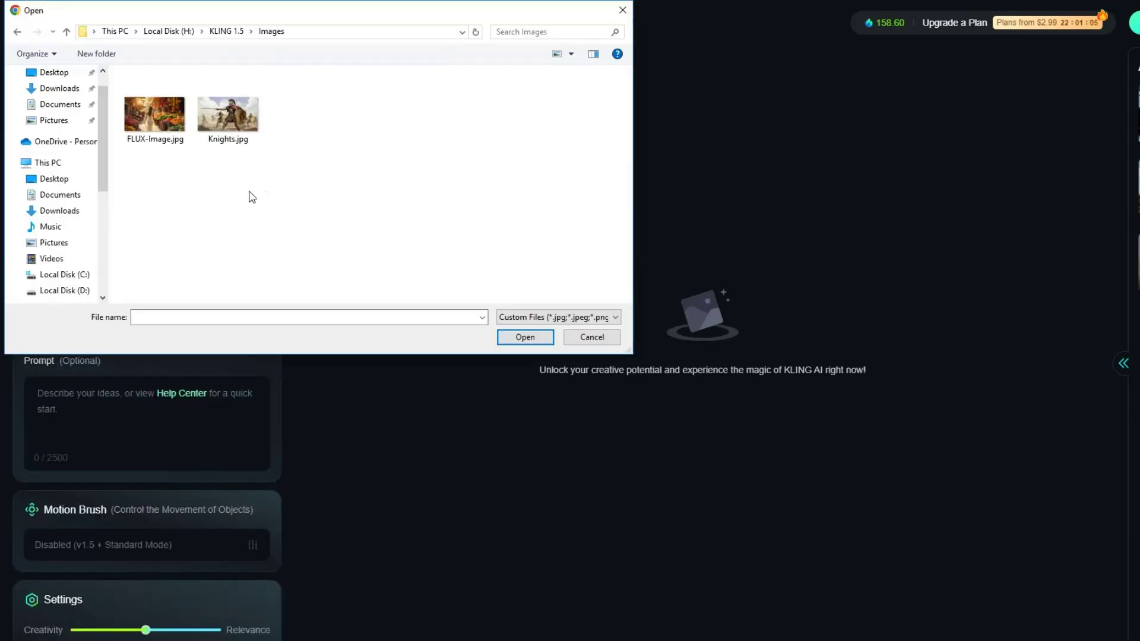
{"action": "left_click", "coordinate": [159, 114]}
{"action": "left_click", "coordinate": [525, 337]}
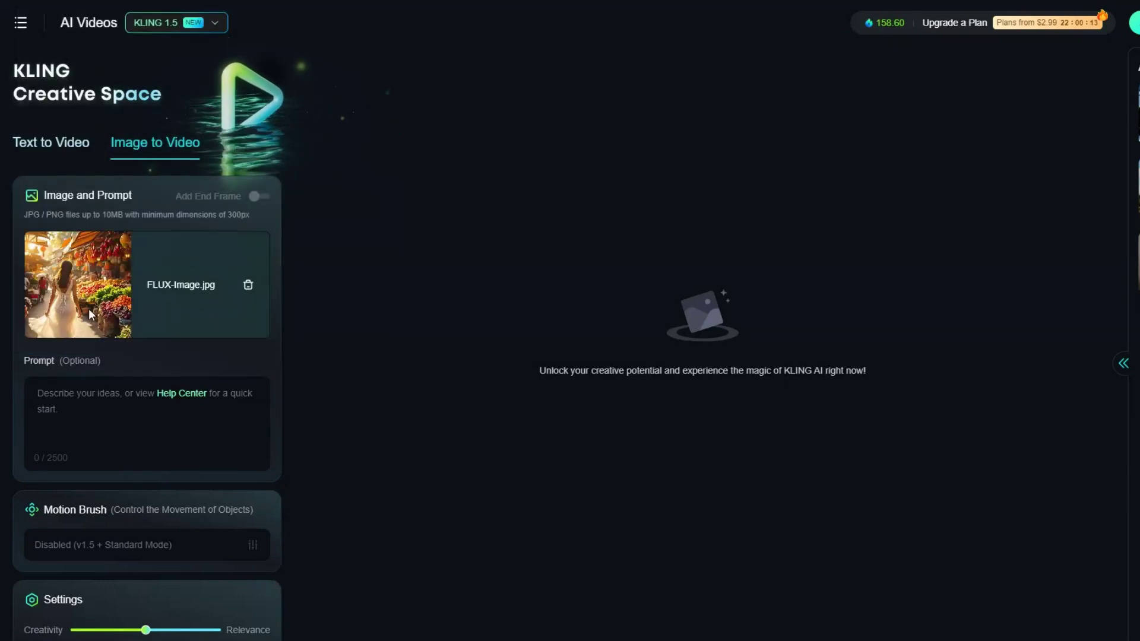
Select Professional Mode and enter the prompt 'A woman walking in a market'.
{"action": "scroll", "coordinate": [107, 351], "scroll_direction": "down", "scroll_amount": 3}
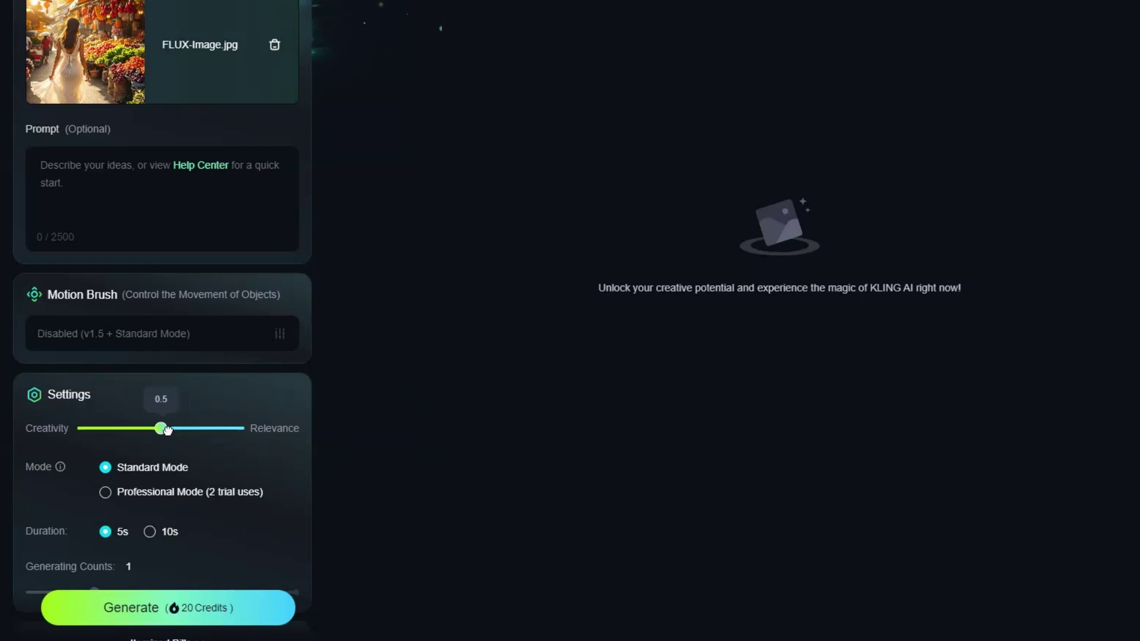
{"action": "left_click", "coordinate": [105, 493]}
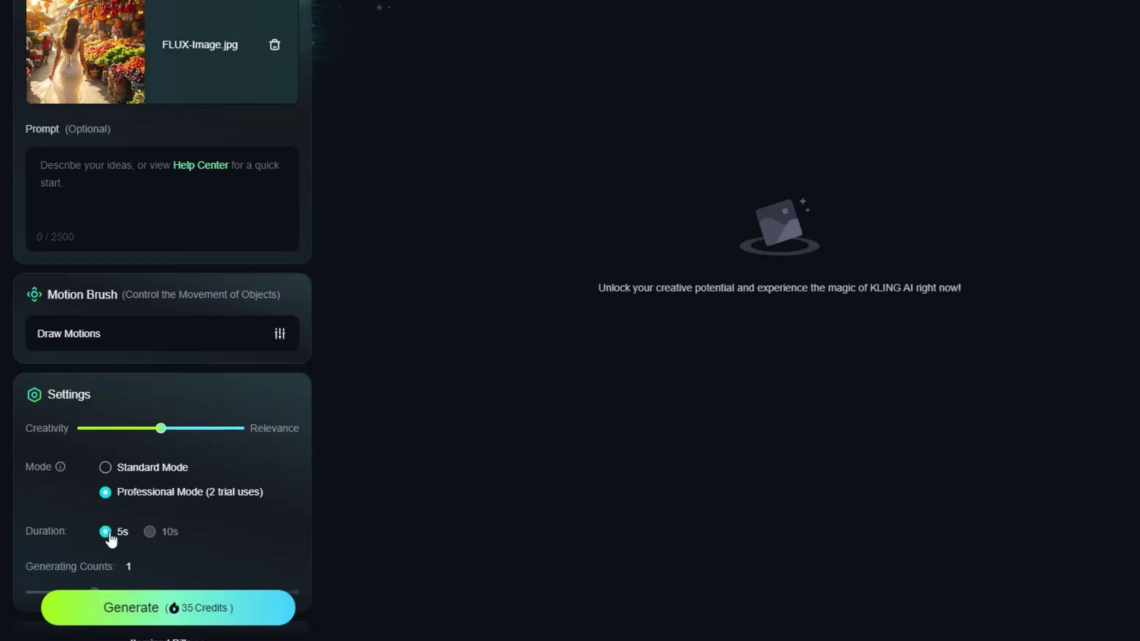
{"action": "scroll", "coordinate": [106, 533], "scroll_direction": "up", "scroll_amount": 3}
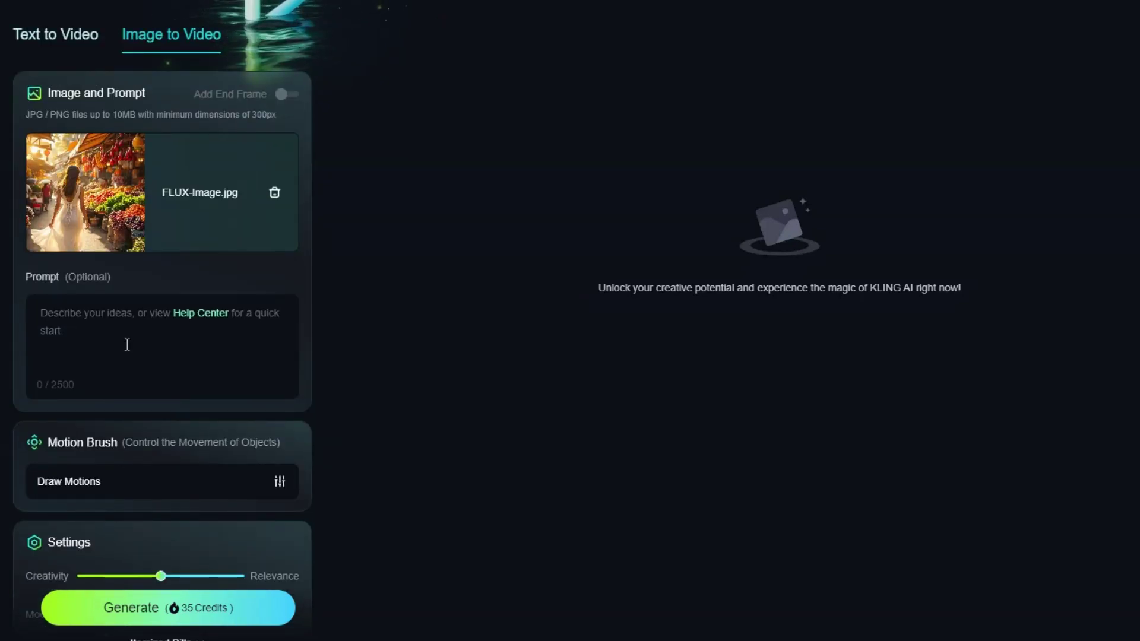
{"action": "left_click", "coordinate": [127, 343]}
{"action": "type", "text": "A woman walking in a market"}
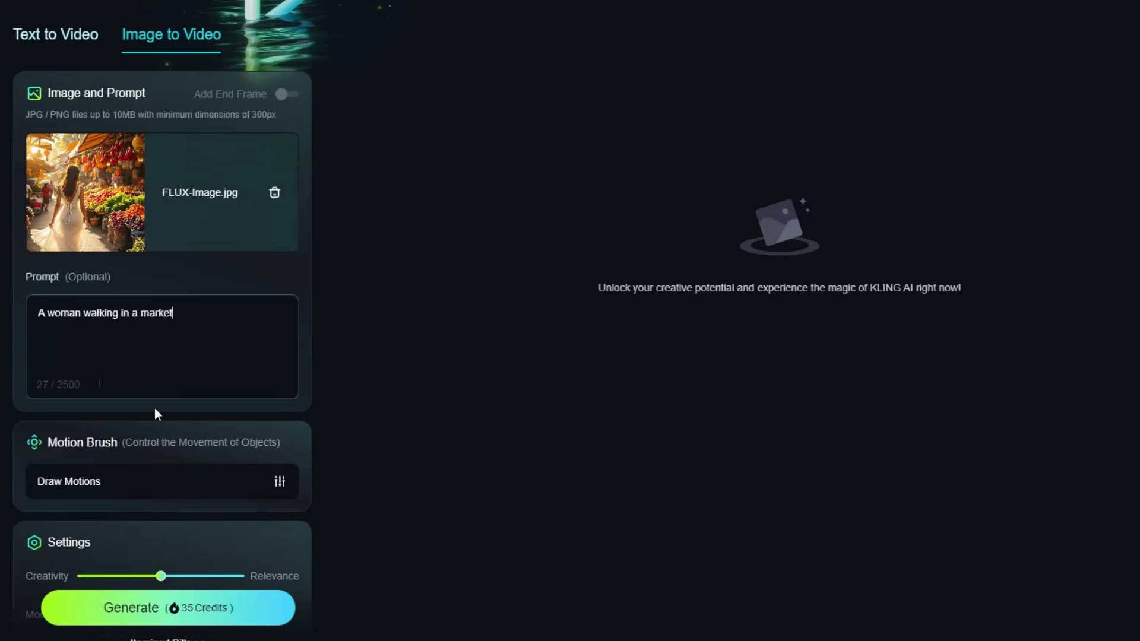
Generate the 5-second market video and play the finished clip.
{"action": "left_click", "coordinate": [239, 612]}
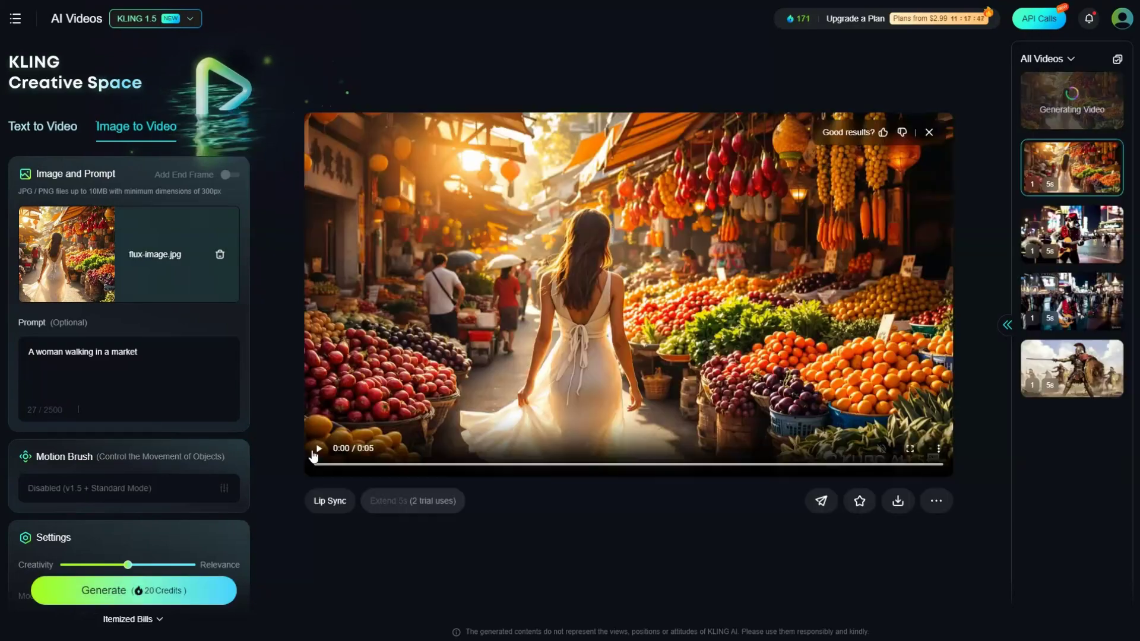
{"action": "left_click", "coordinate": [317, 449]}
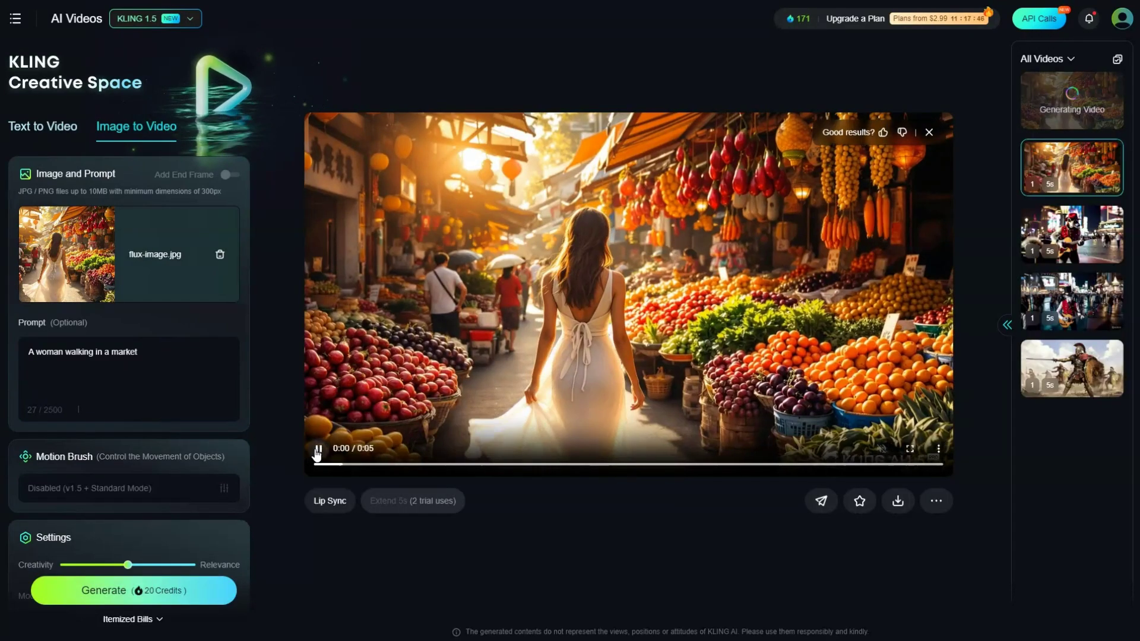